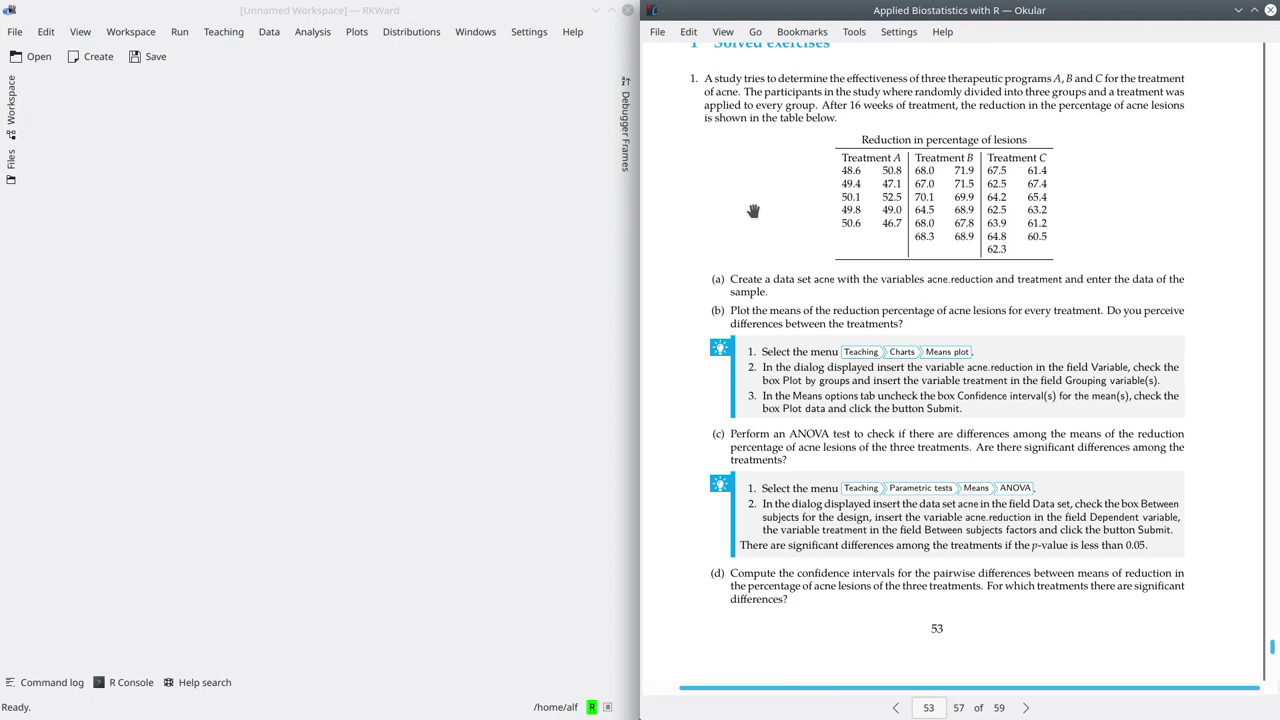
Step: Load the installed rk.Teaching package into the R session and apply the package configuration
left_click(529, 40)
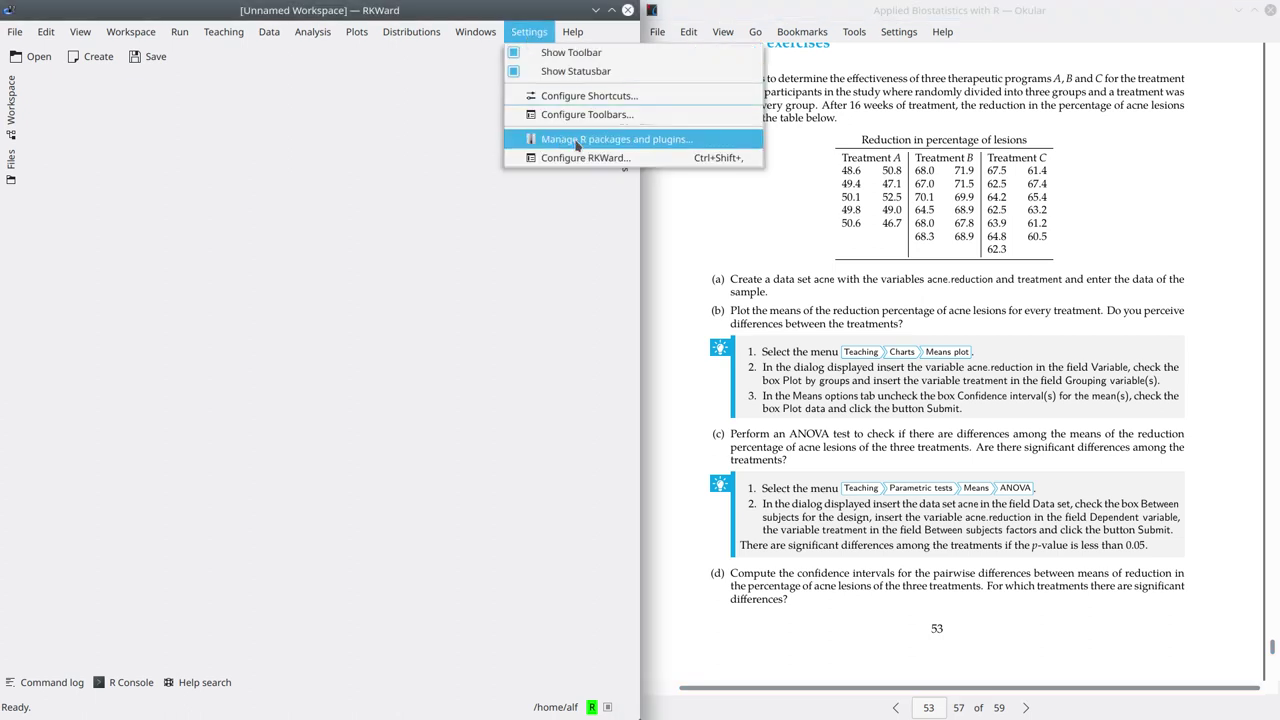
left_click(577, 140)
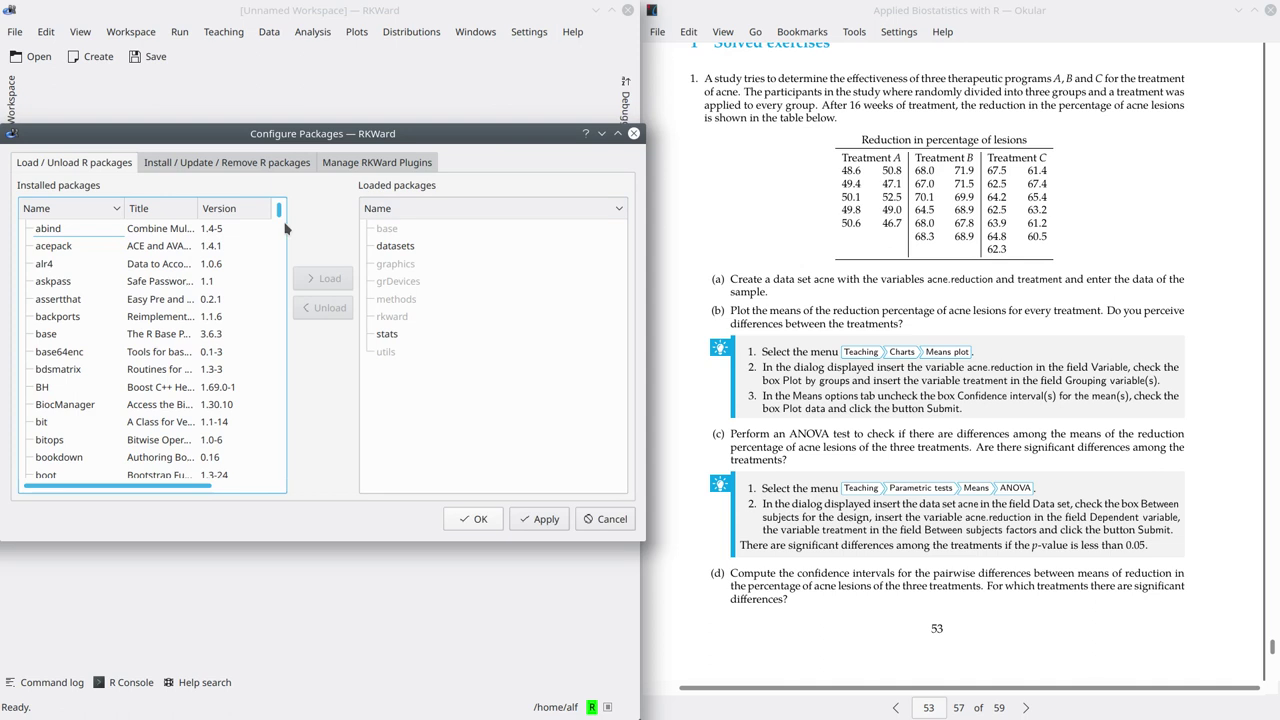
left_click_drag(278, 213, 285, 410)
scroll(197, 345, "up", 5)
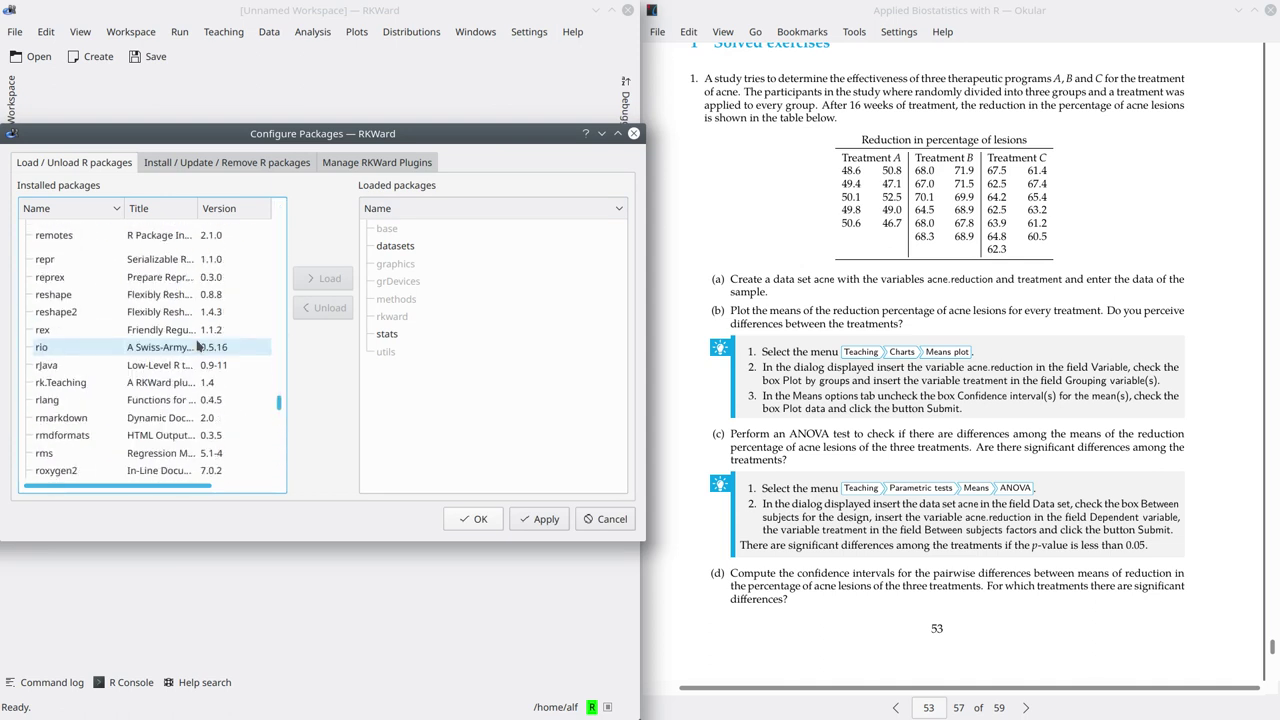
scroll(197, 345, "up", 2)
scroll(197, 345, "down", 2)
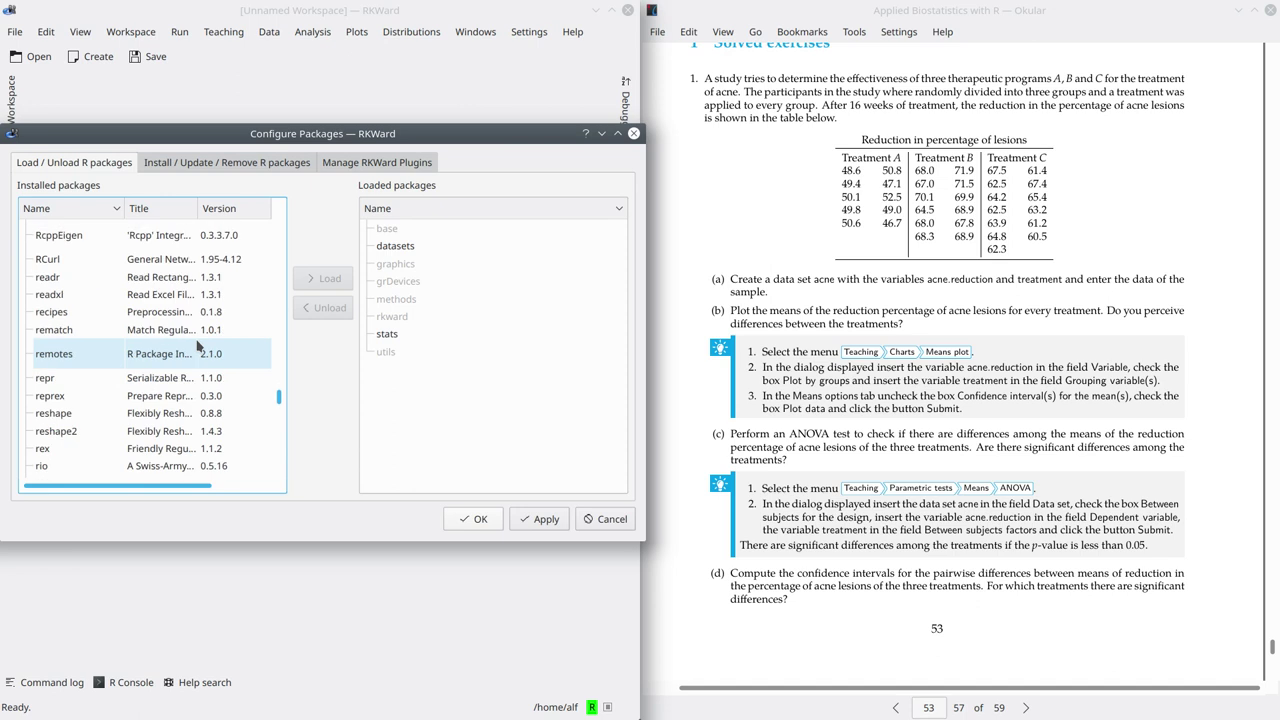
scroll(197, 345, "down", 2)
left_click(198, 382)
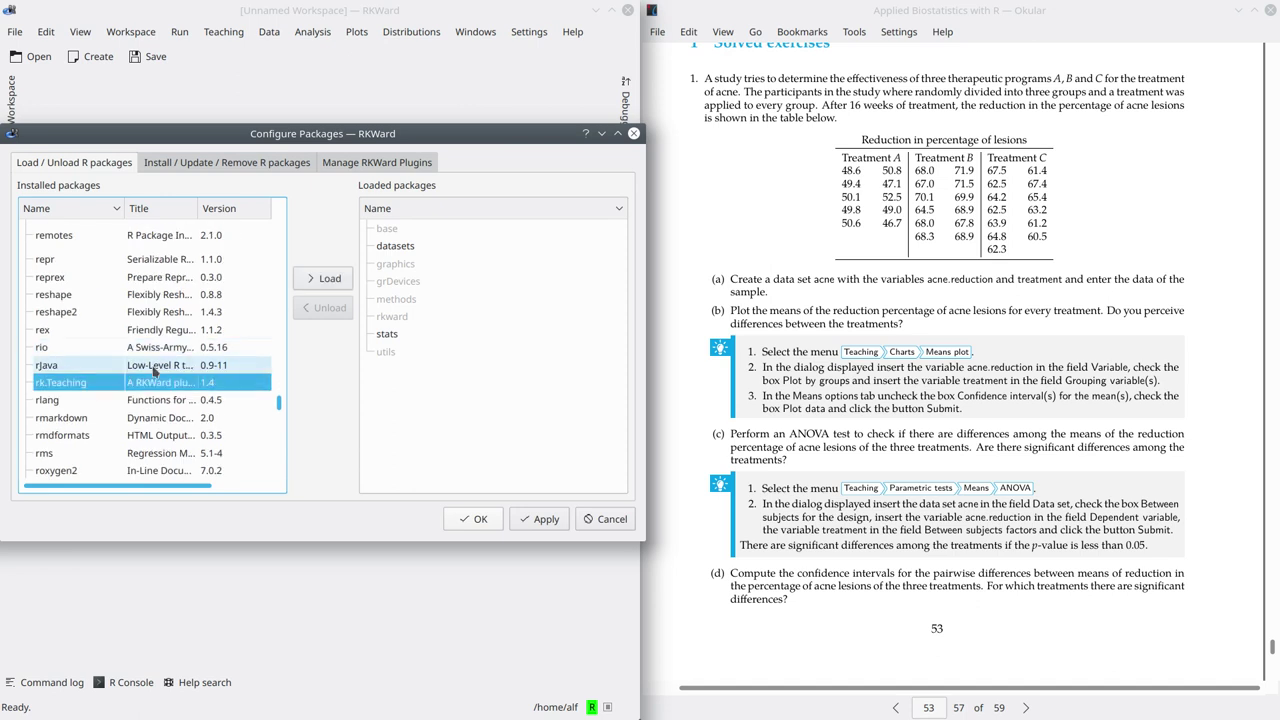
left_click(327, 280)
left_click(473, 518)
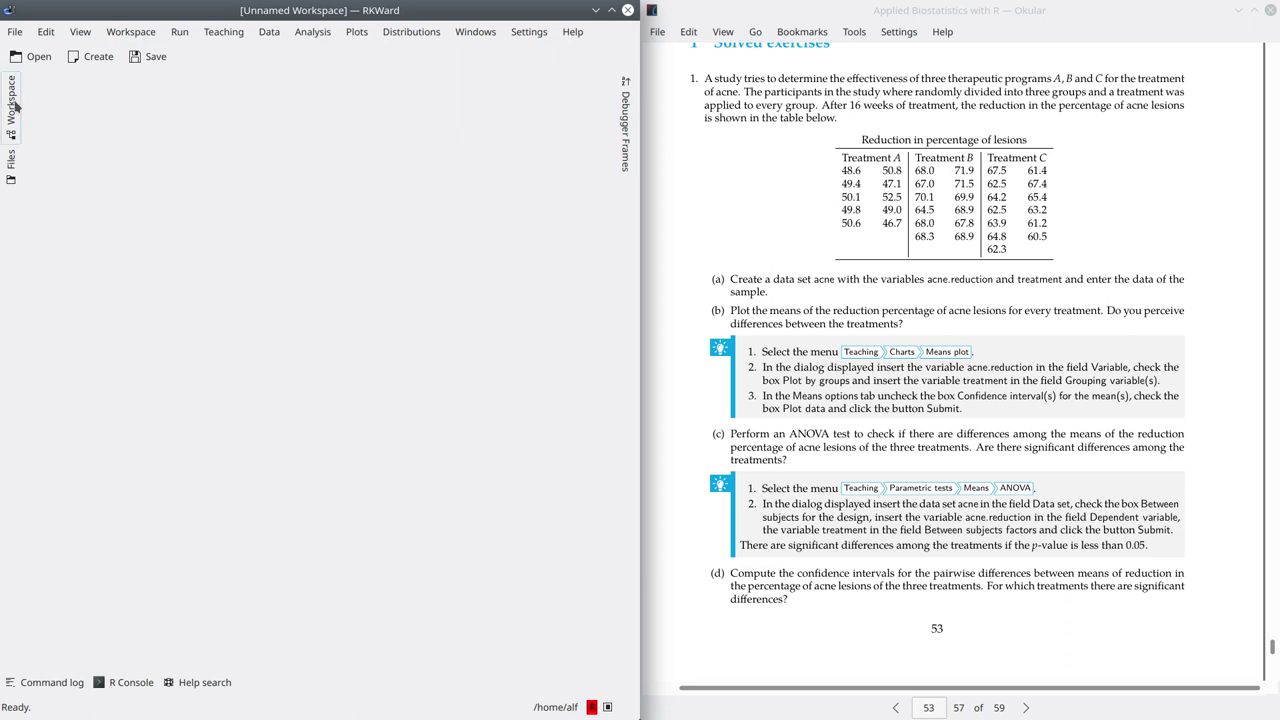
Step: Find the acne data set in the rk.Teaching package environment and copy it to .GlobalEnv
left_click(12, 103)
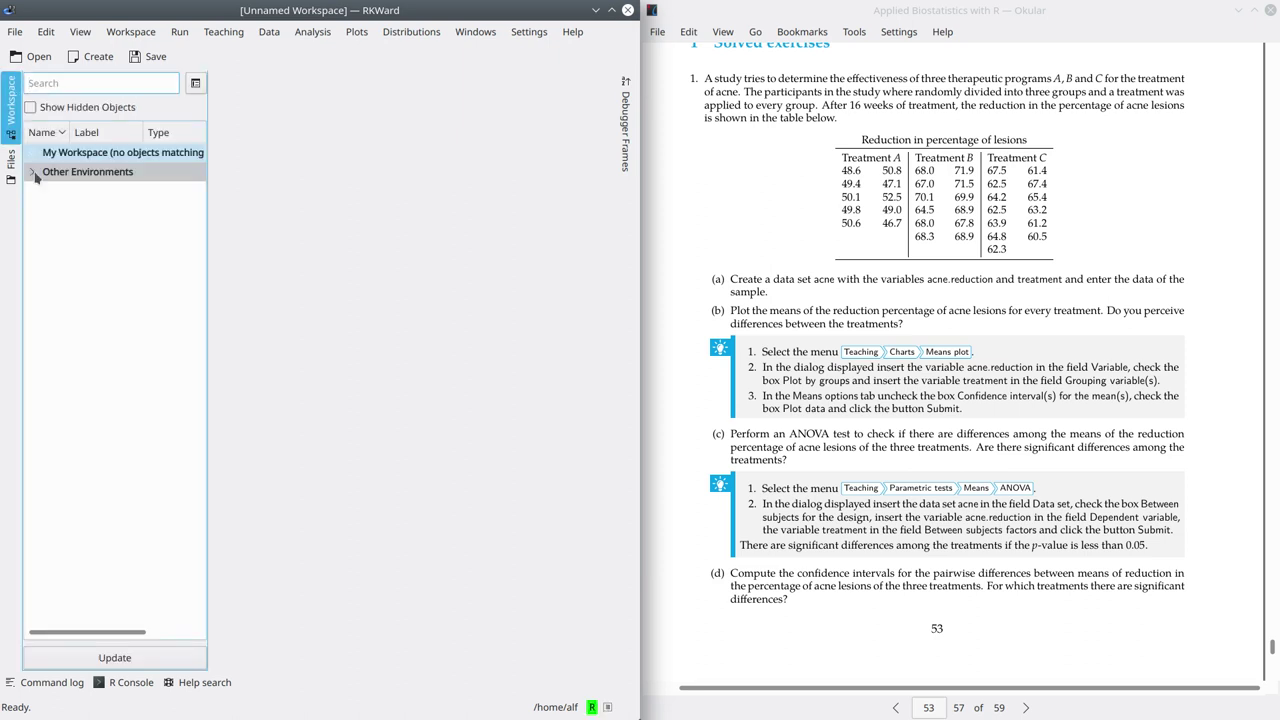
left_click(32, 175)
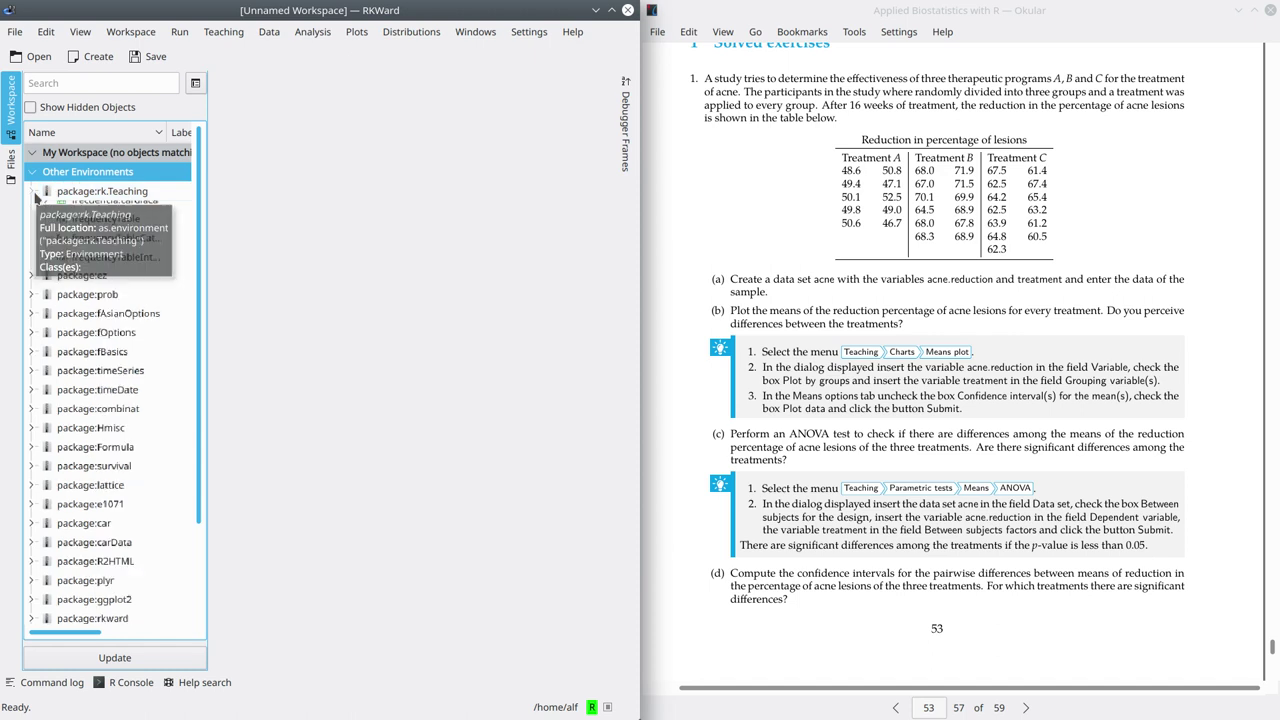
left_click(33, 193)
left_click(96, 82)
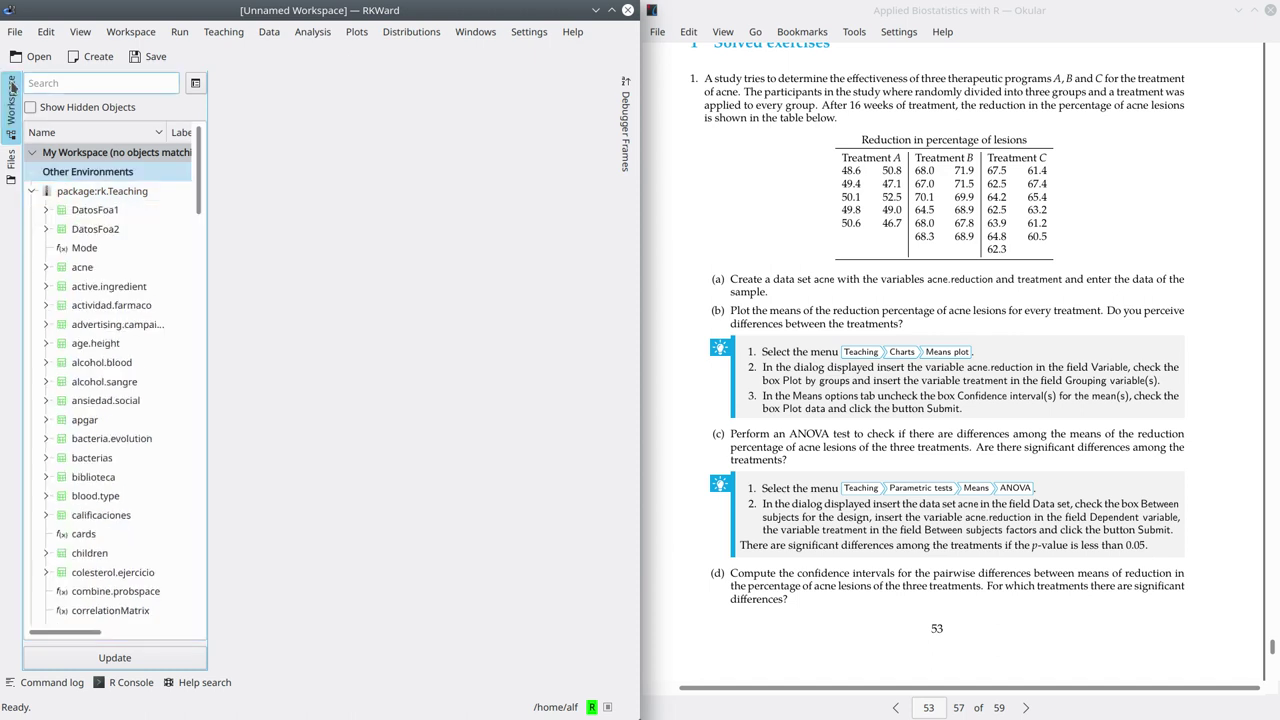
type("acne")
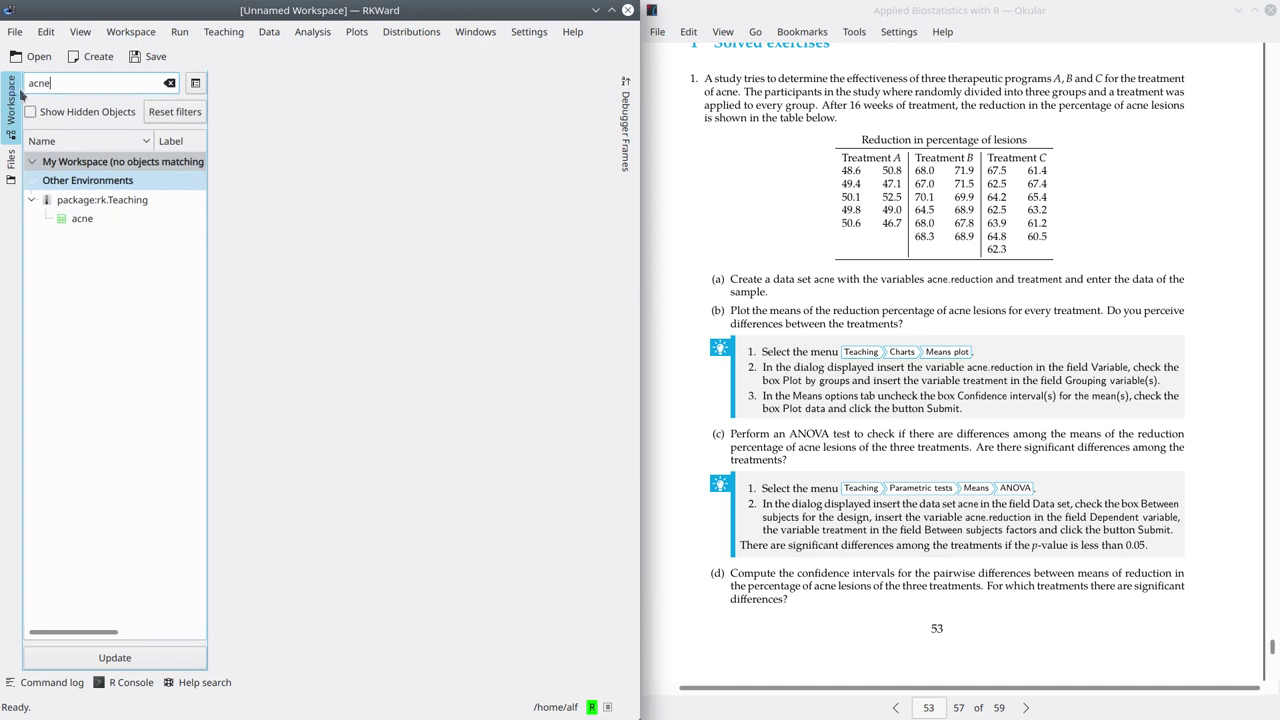
left_click(86, 221)
right_click(86, 222)
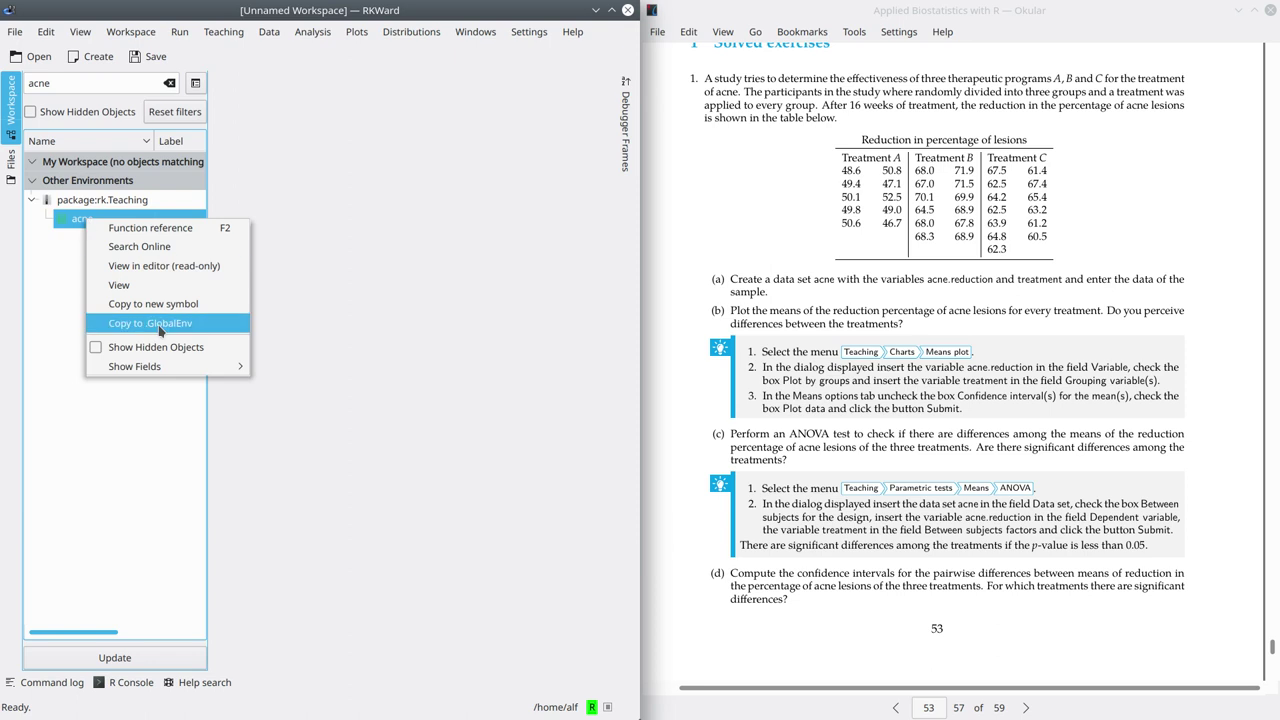
left_click(150, 323)
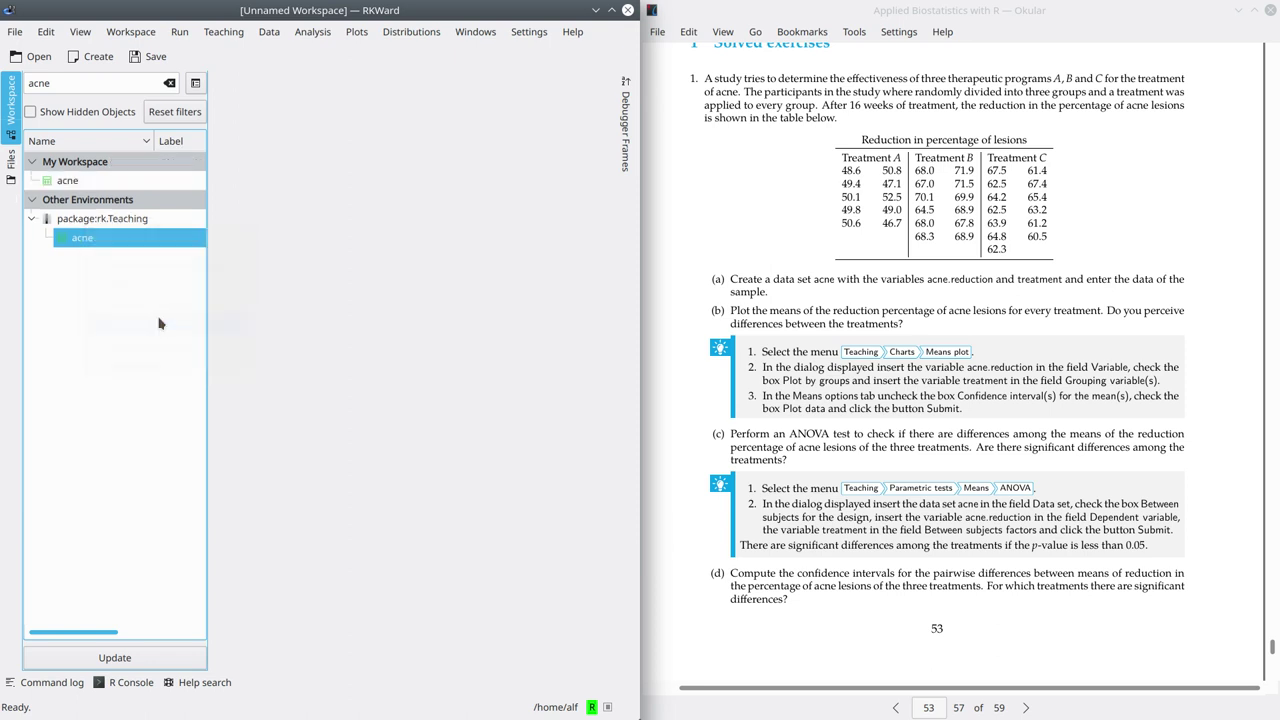
Step: Open the workspace copy of acne for editing and rename its two variables as reduction and treatment
left_click(67, 183)
double_click(67, 181)
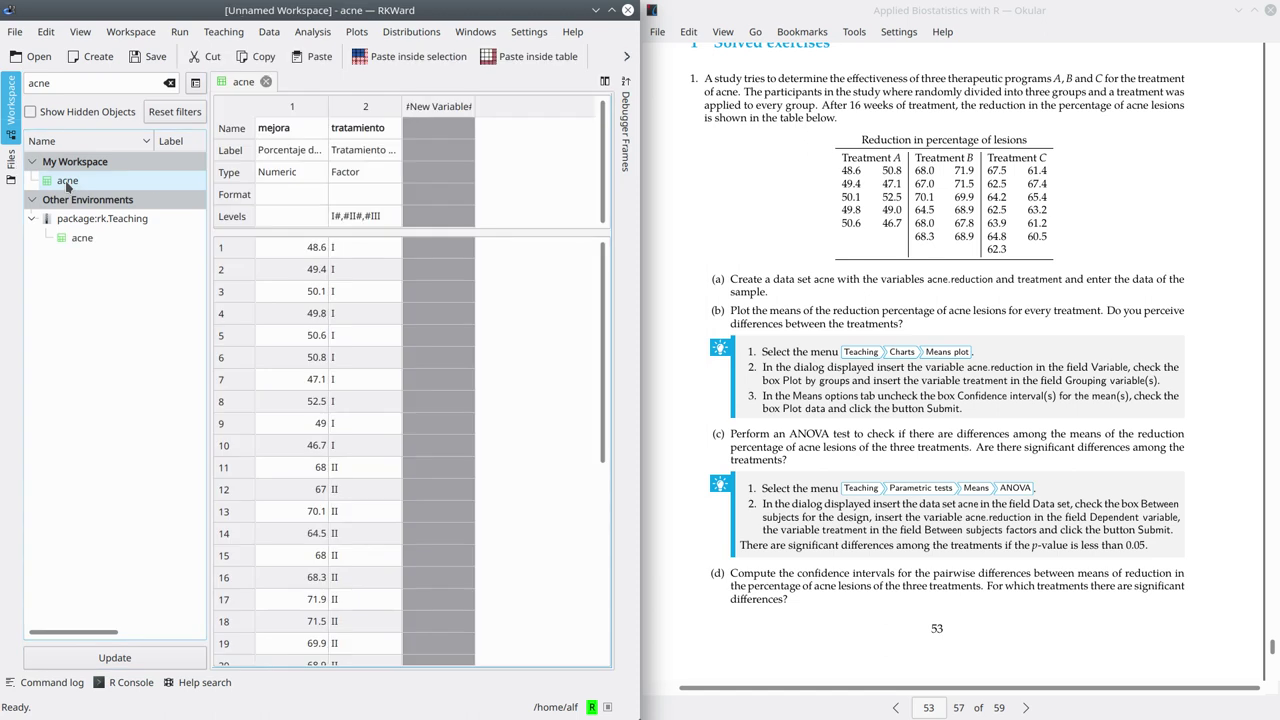
double_click(295, 130)
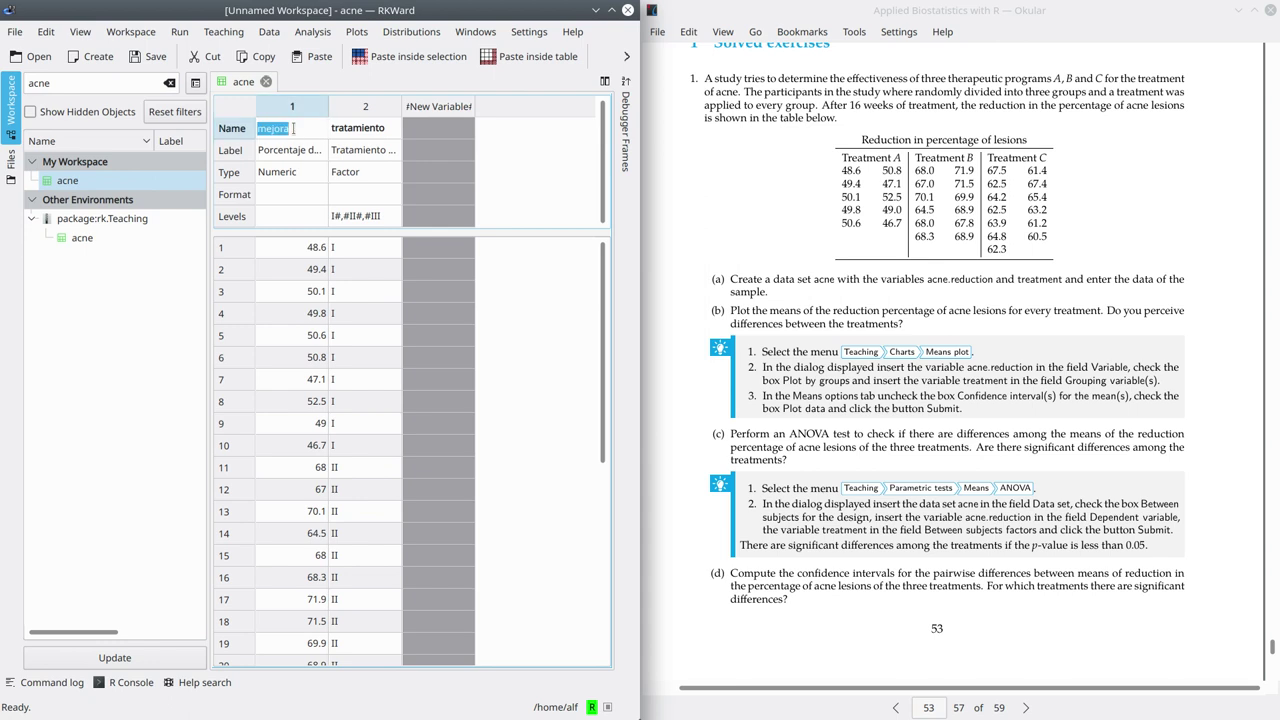
type("reduction")
double_click(390, 129)
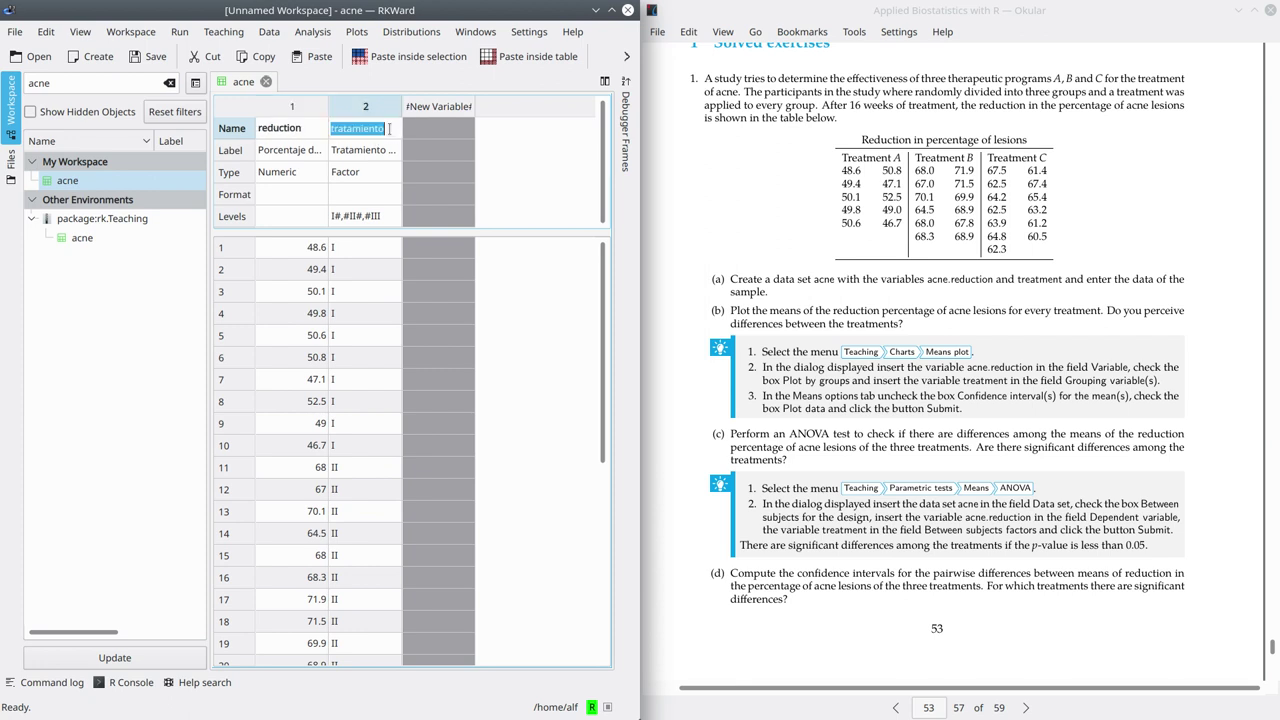
type("treatment")
Step: Relabel the three levels of the treatment variable as A, B and C
double_click(367, 220)
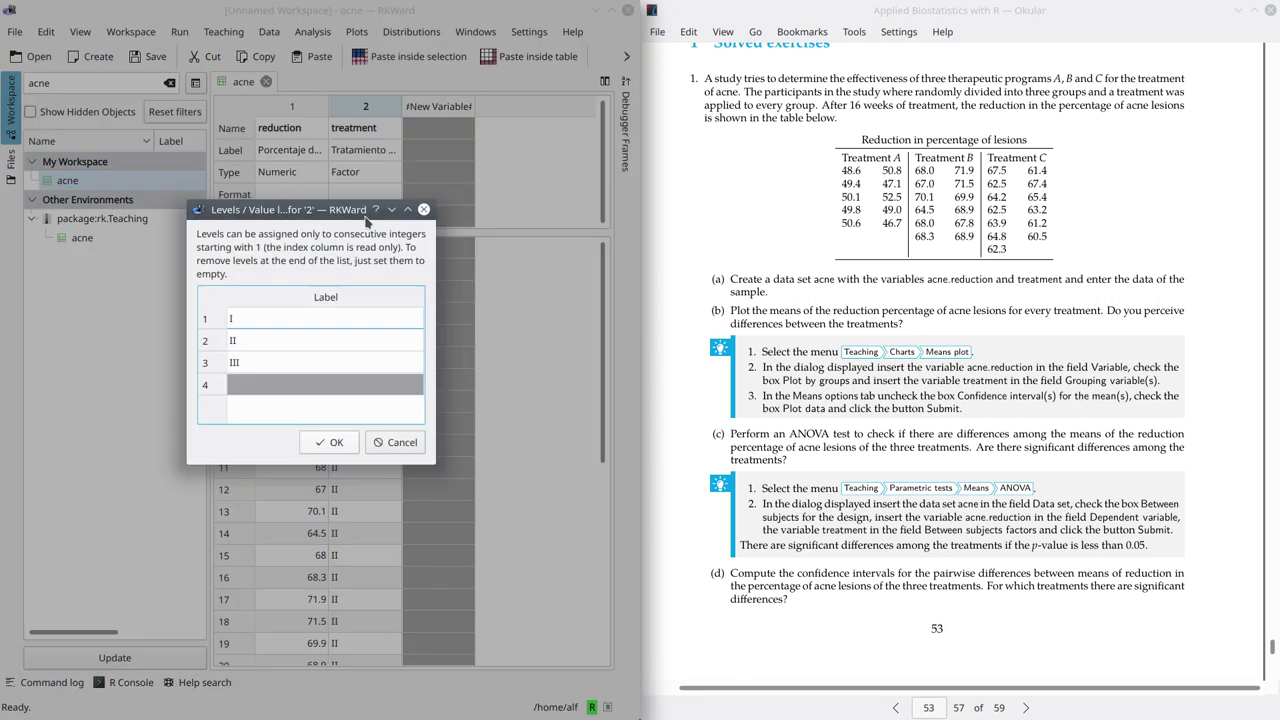
left_click(262, 320)
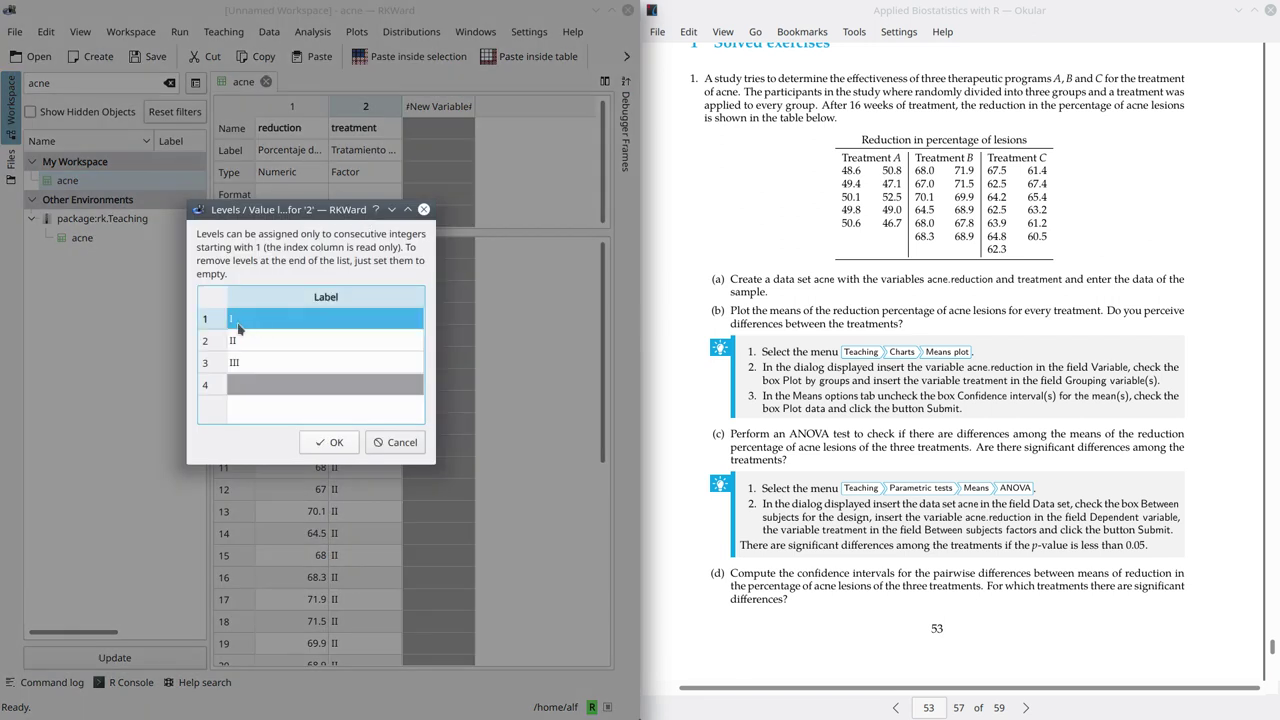
type("A")
key("Return")
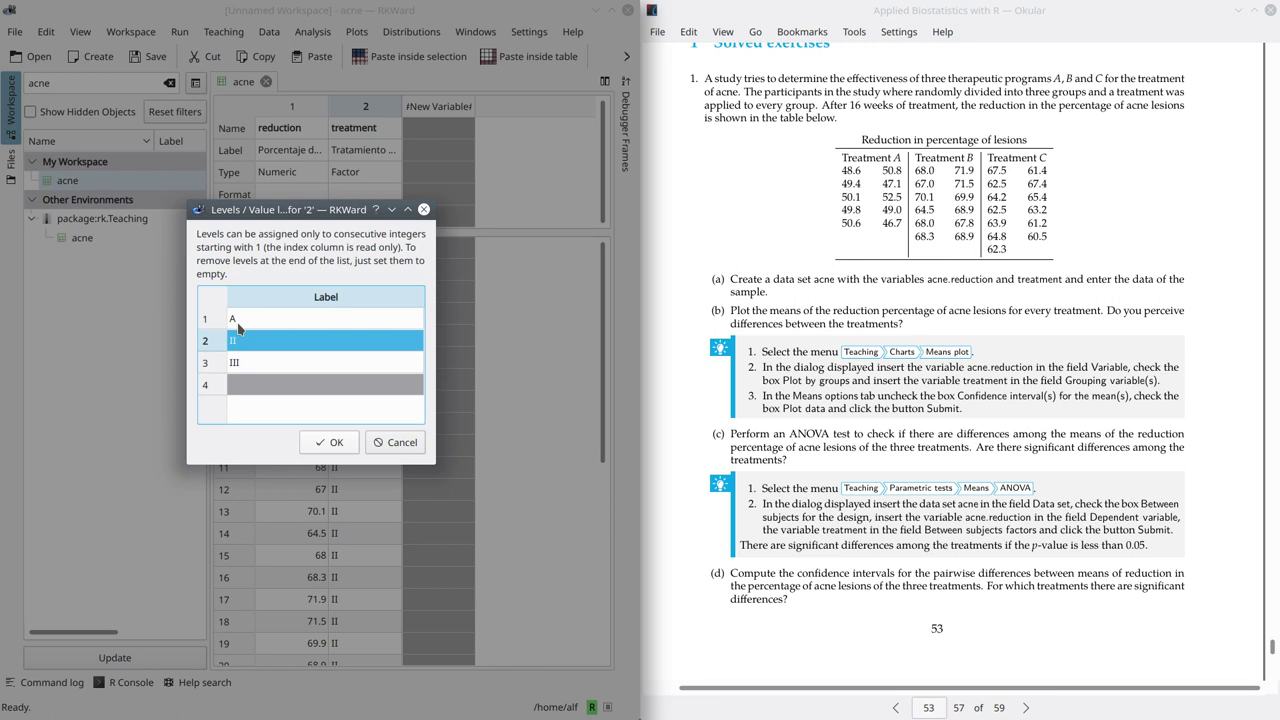
type("B")
key("Return")
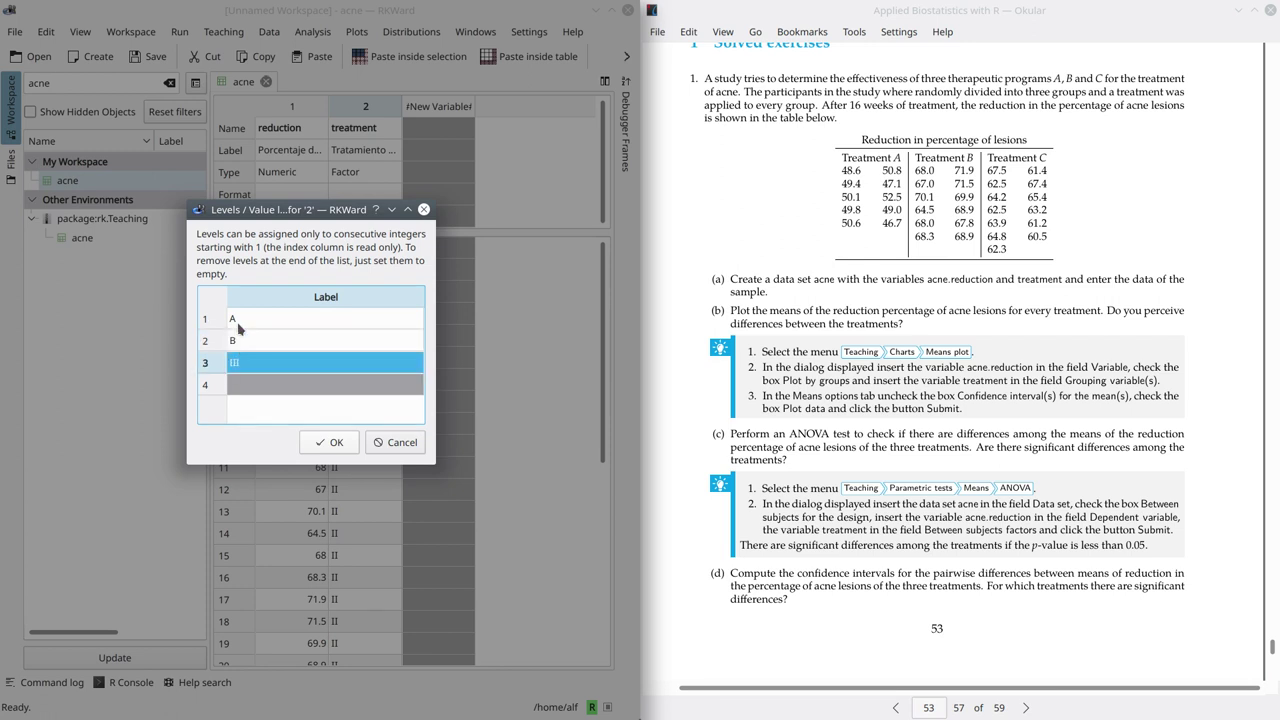
type("C")
left_click(336, 446)
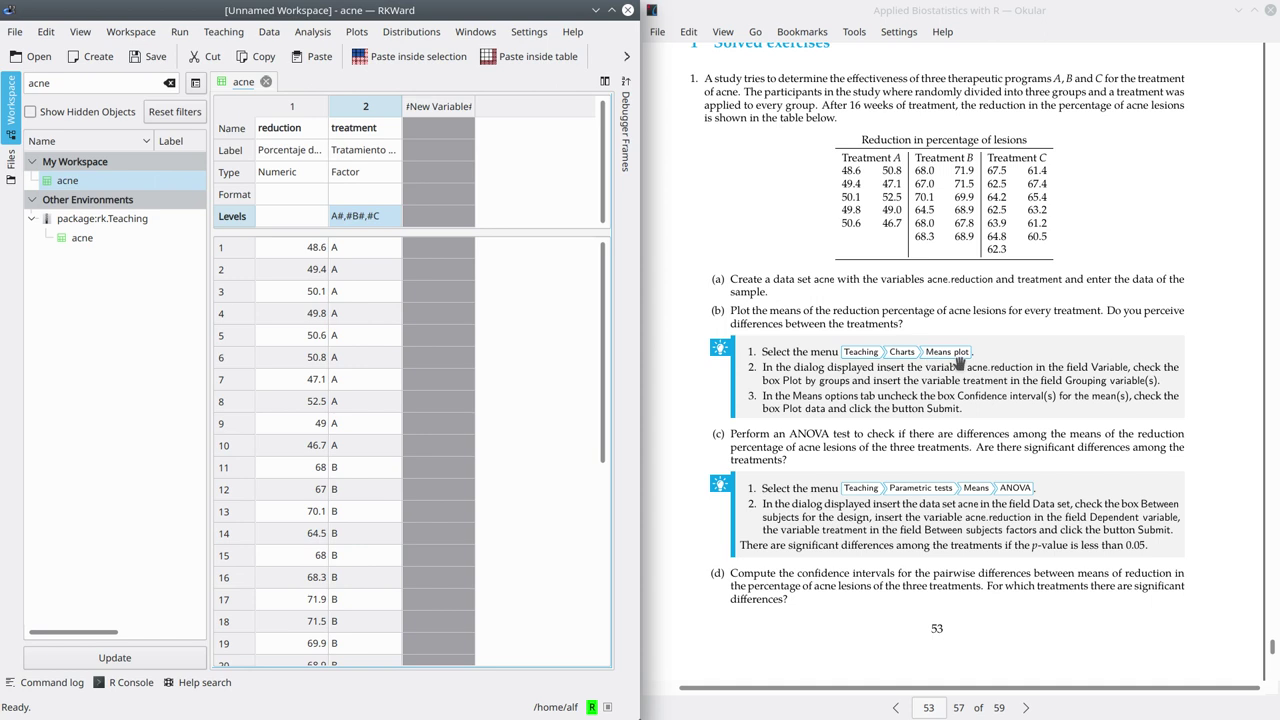
Step: Create a means plot of the reduction variable from acne, plotted by groups with treatment as the grouping variable
left_click(223, 31)
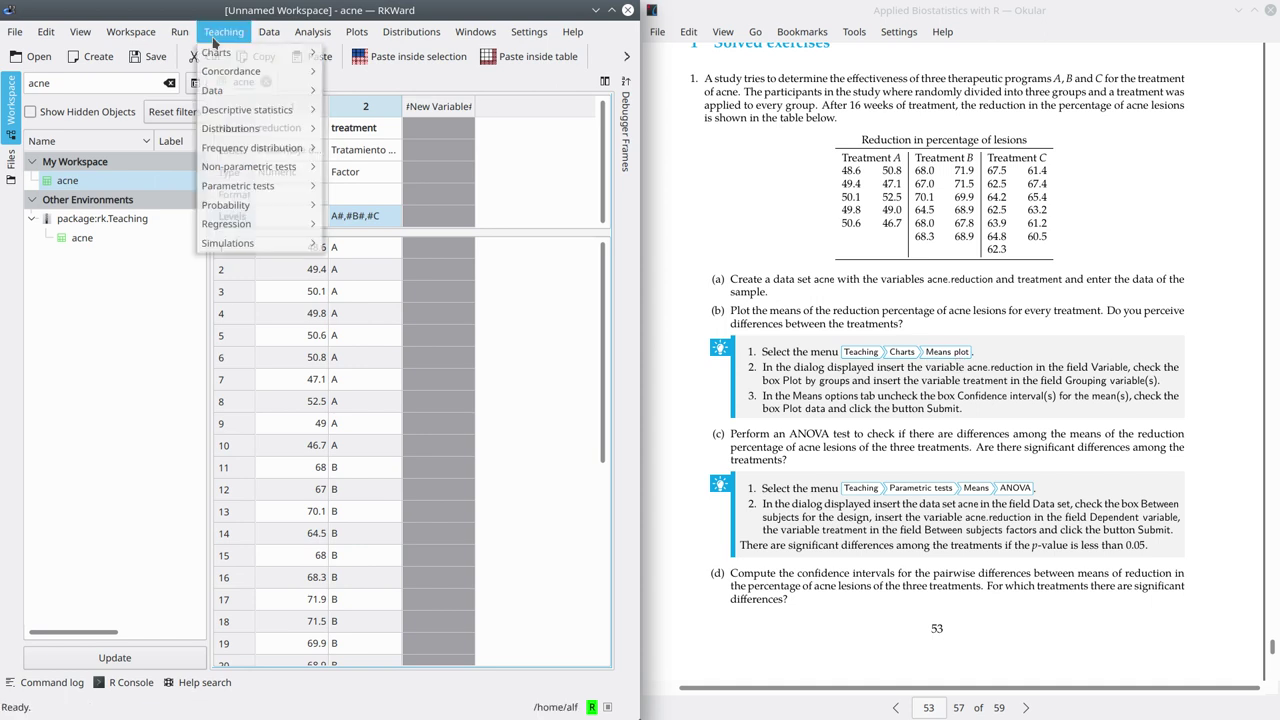
mouse_move(216, 52)
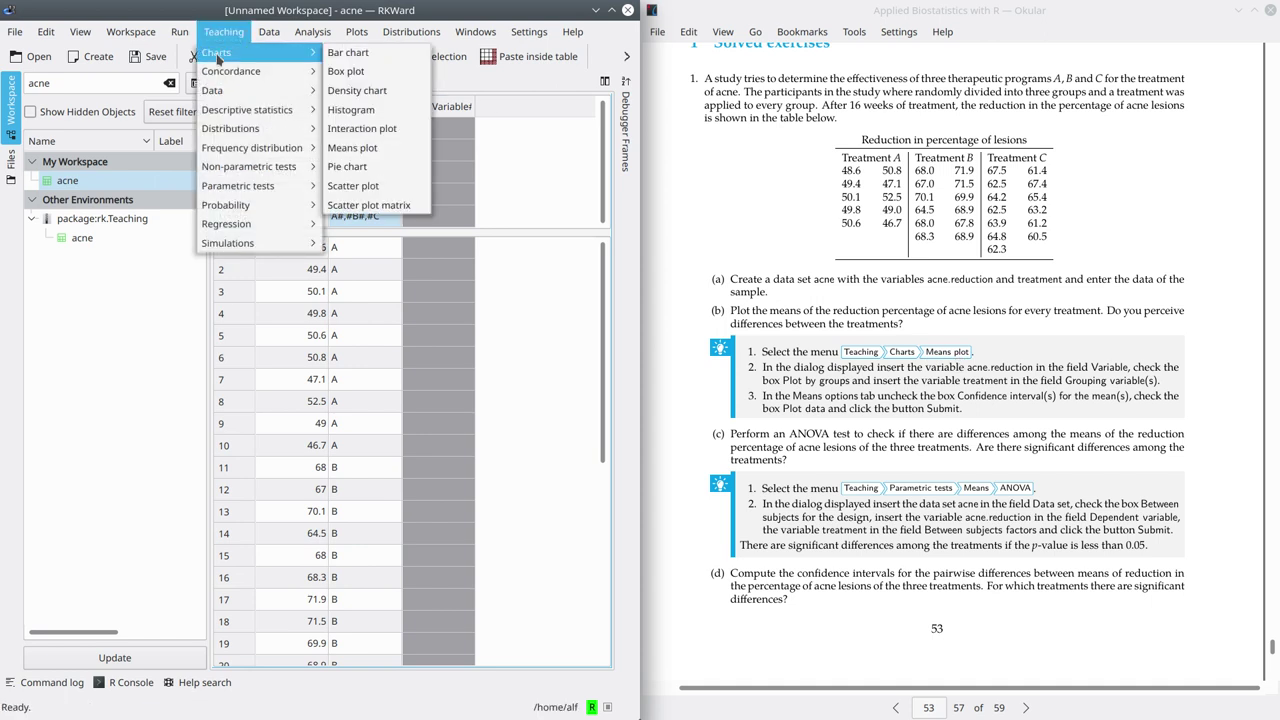
left_click(368, 148)
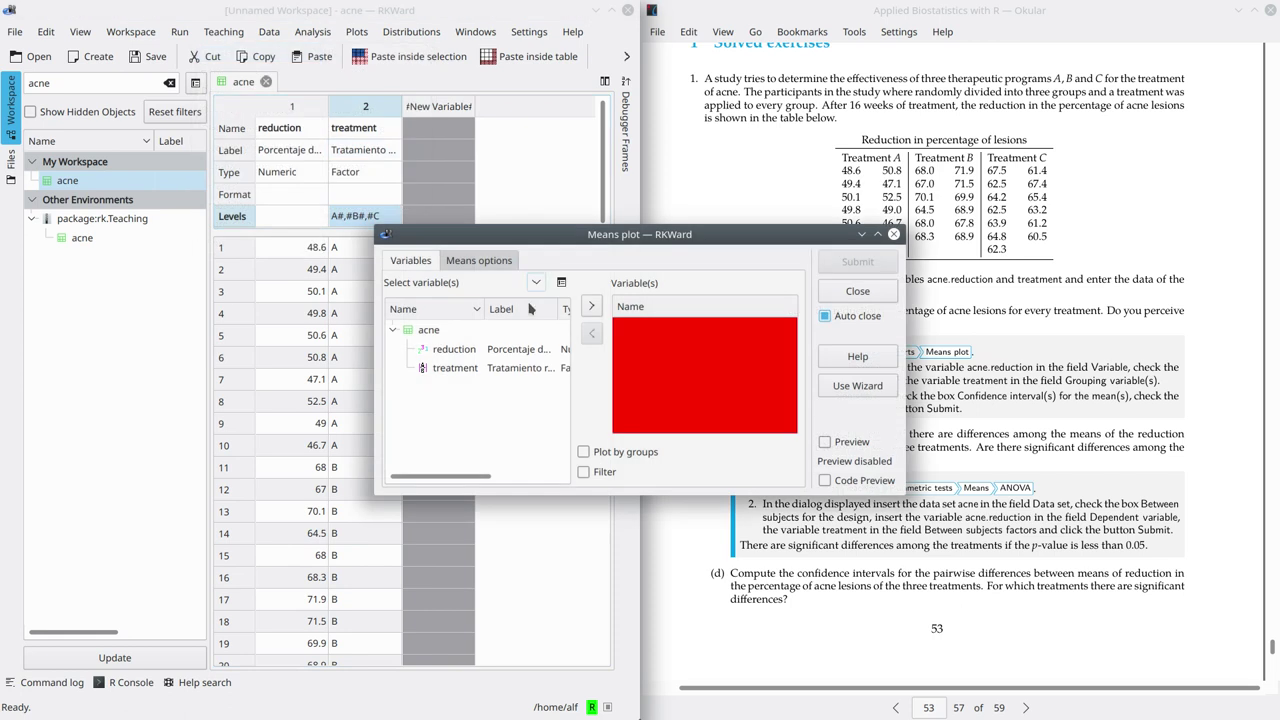
left_click(455, 352)
left_click(591, 306)
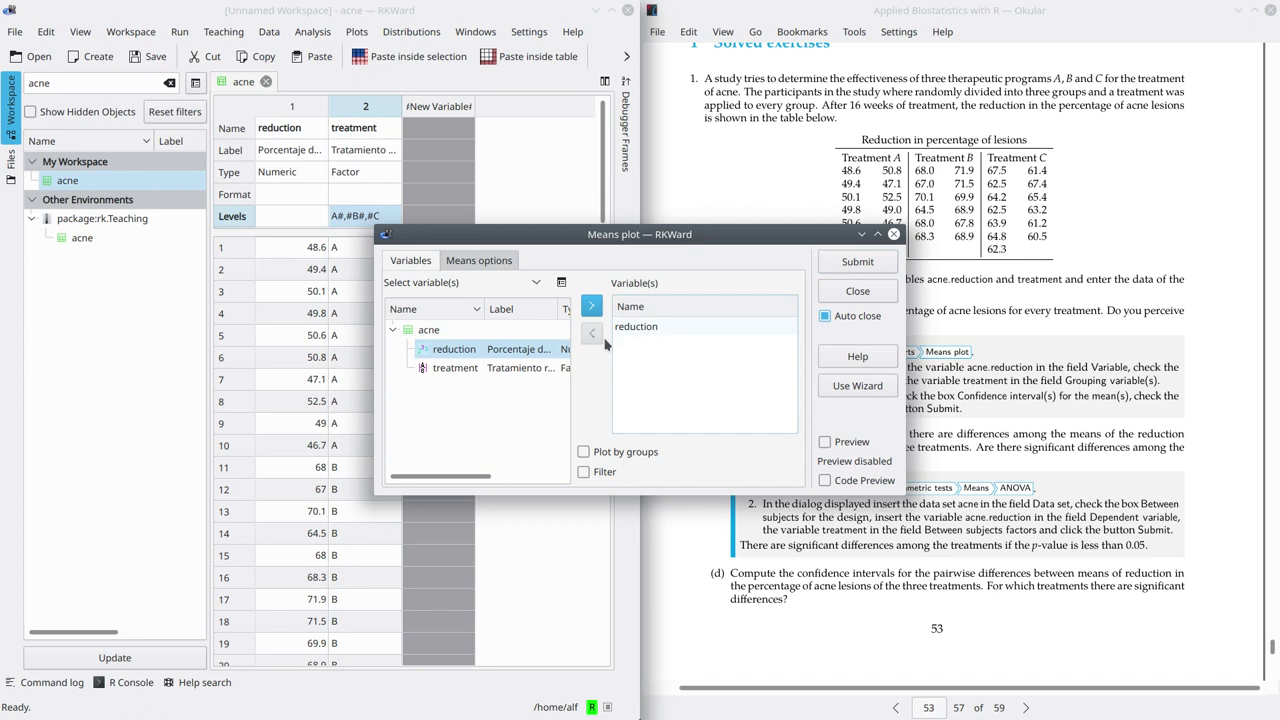
left_click(584, 452)
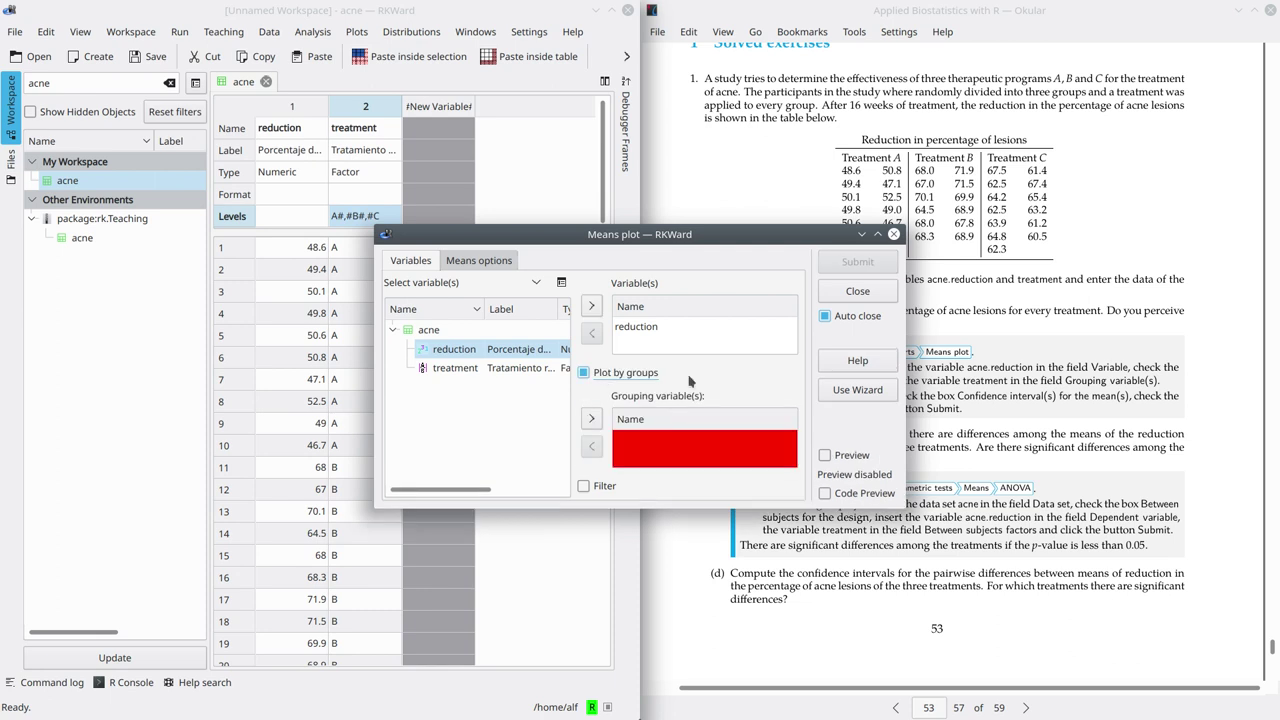
left_click(438, 370)
left_click(591, 418)
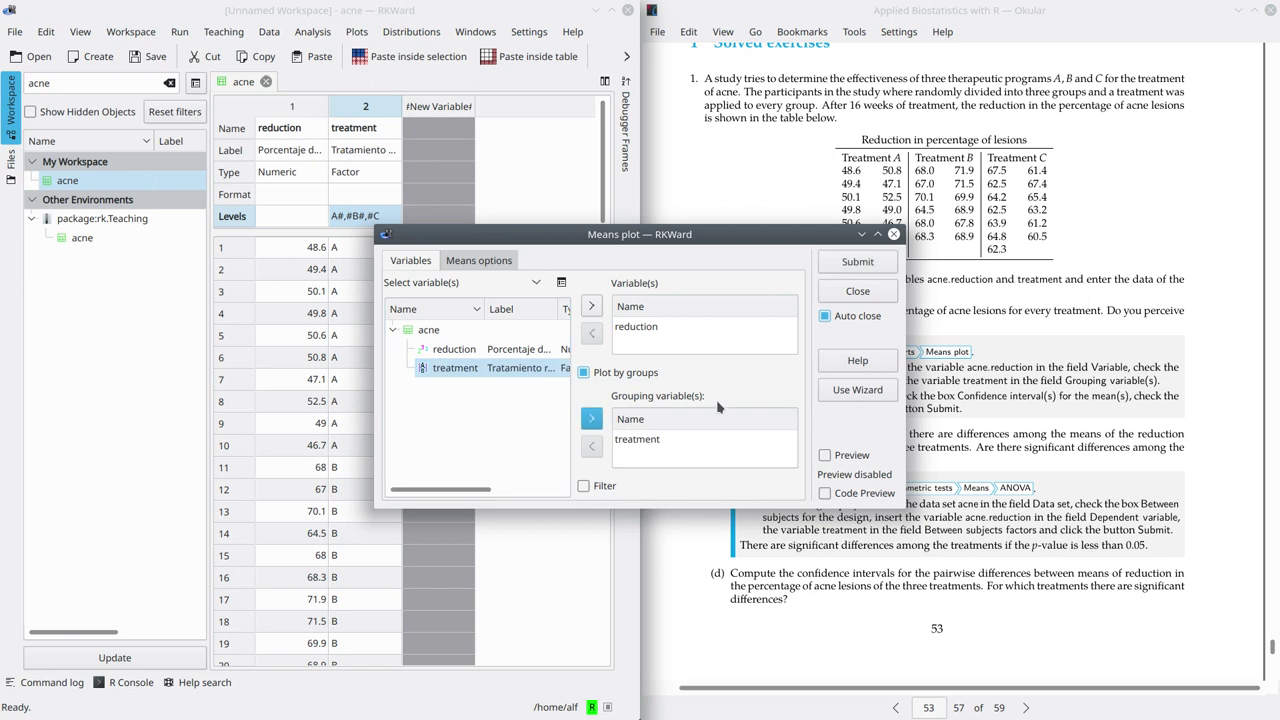
left_click(884, 262)
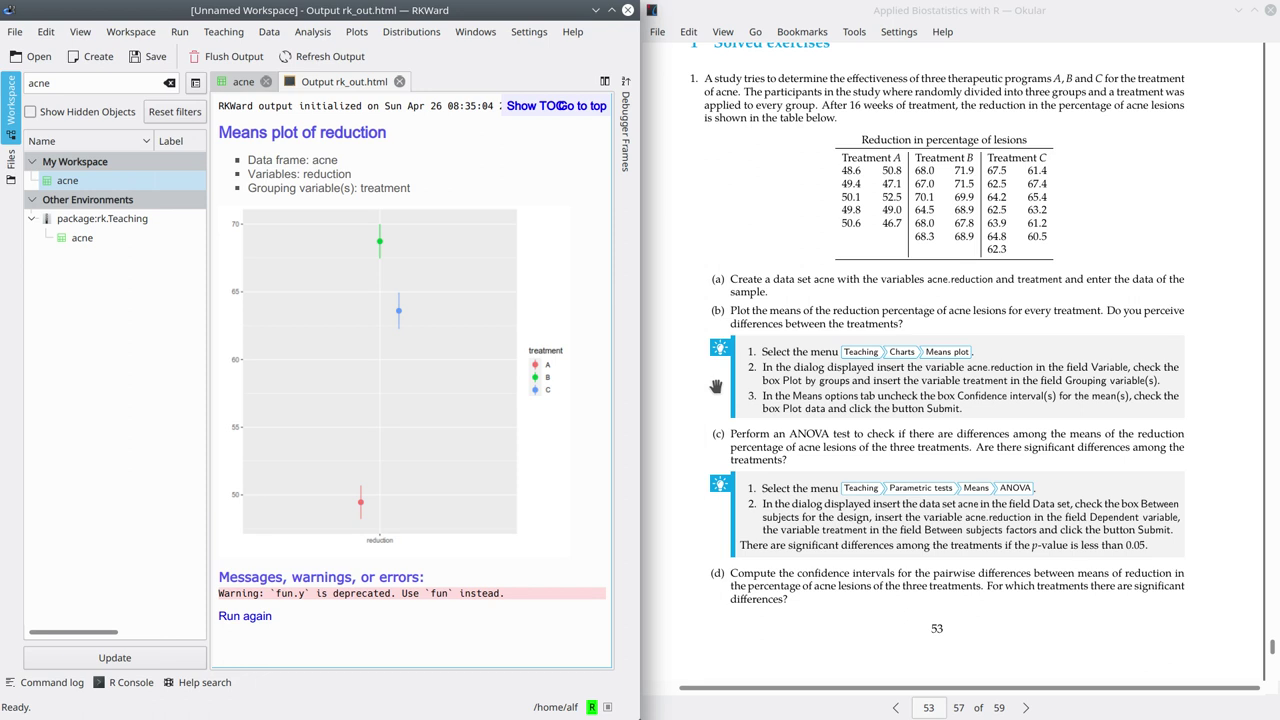
Step: Start a parametric ANOVA test of means and assign acne as its data set
scroll(832, 420, "down", 3)
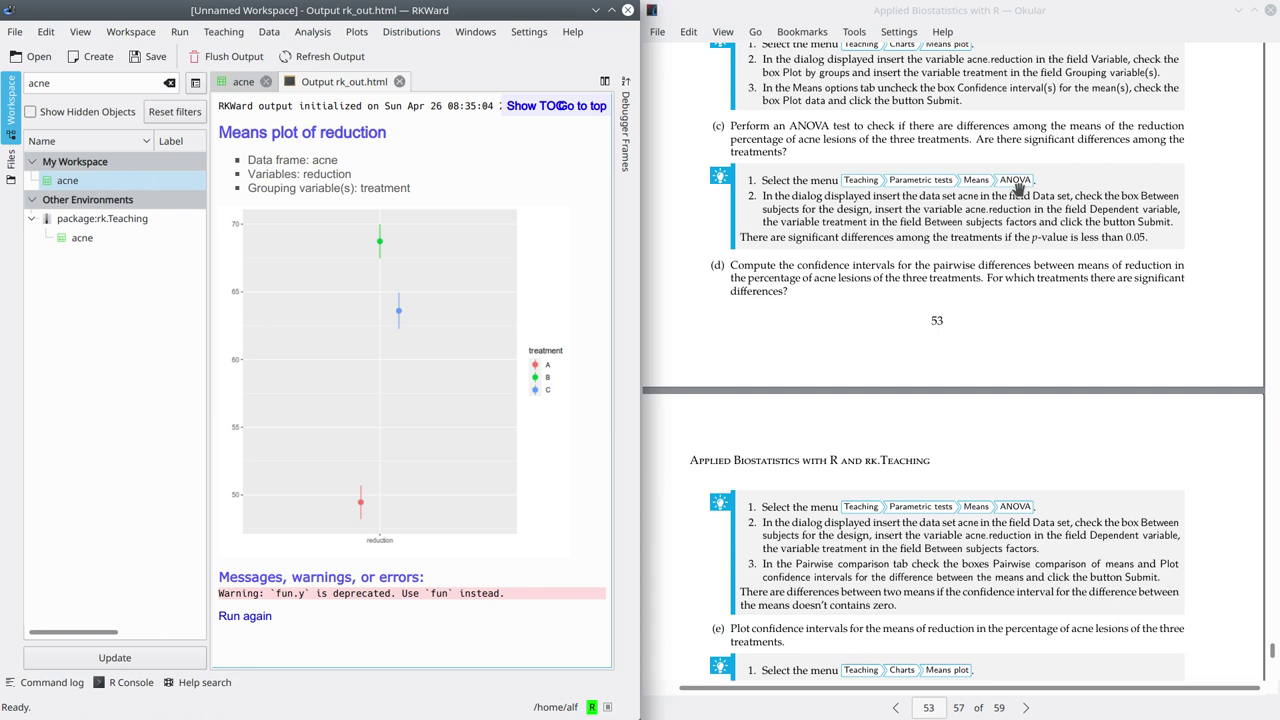
left_click(236, 34)
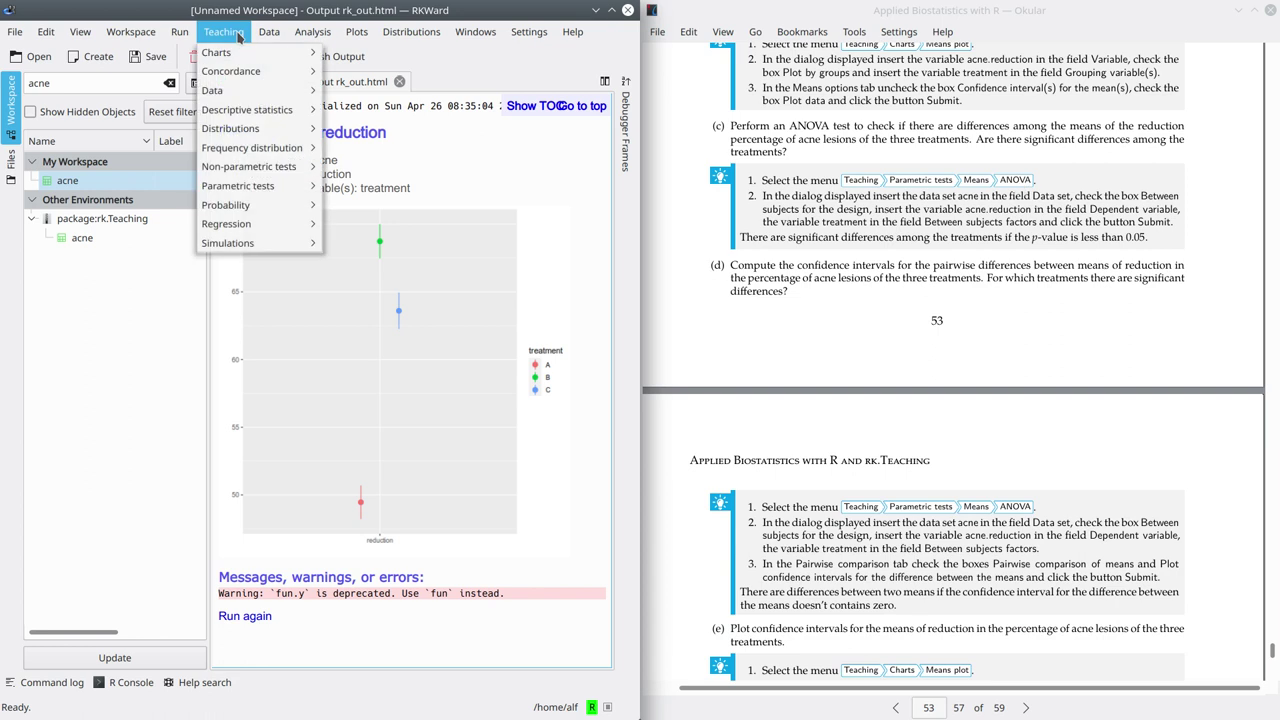
mouse_move(250, 188)
mouse_move(364, 188)
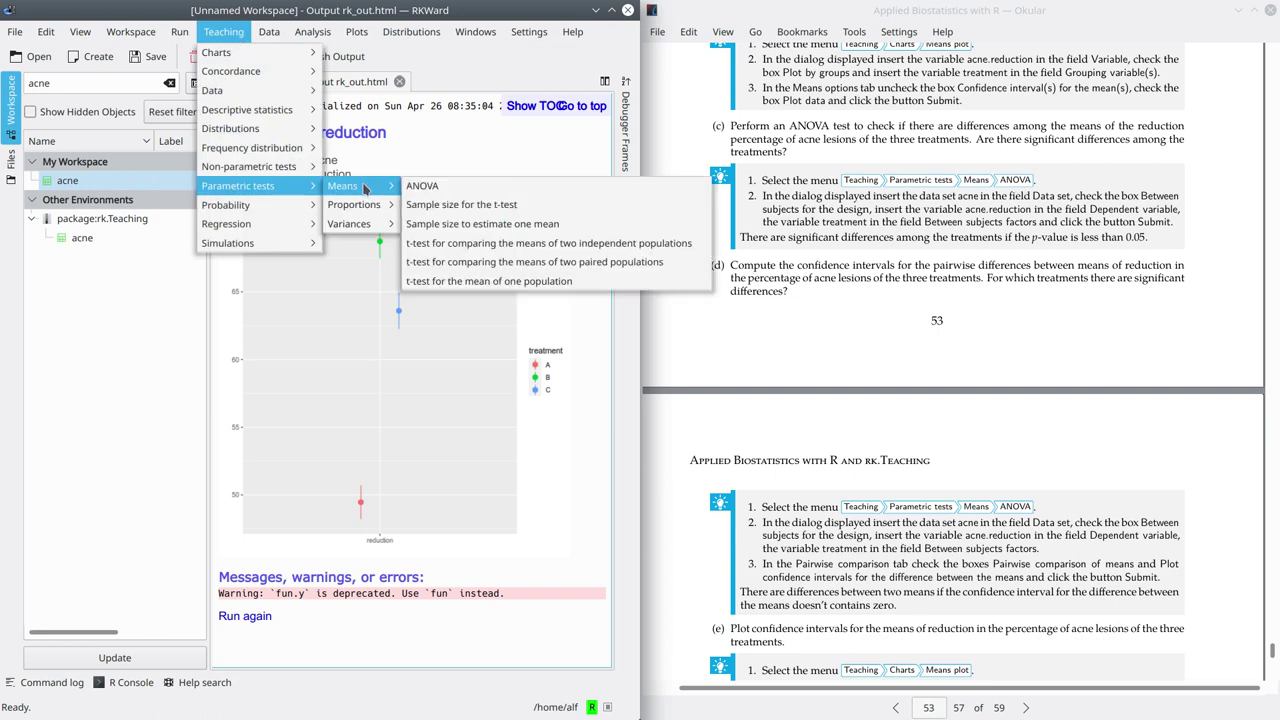
left_click(422, 187)
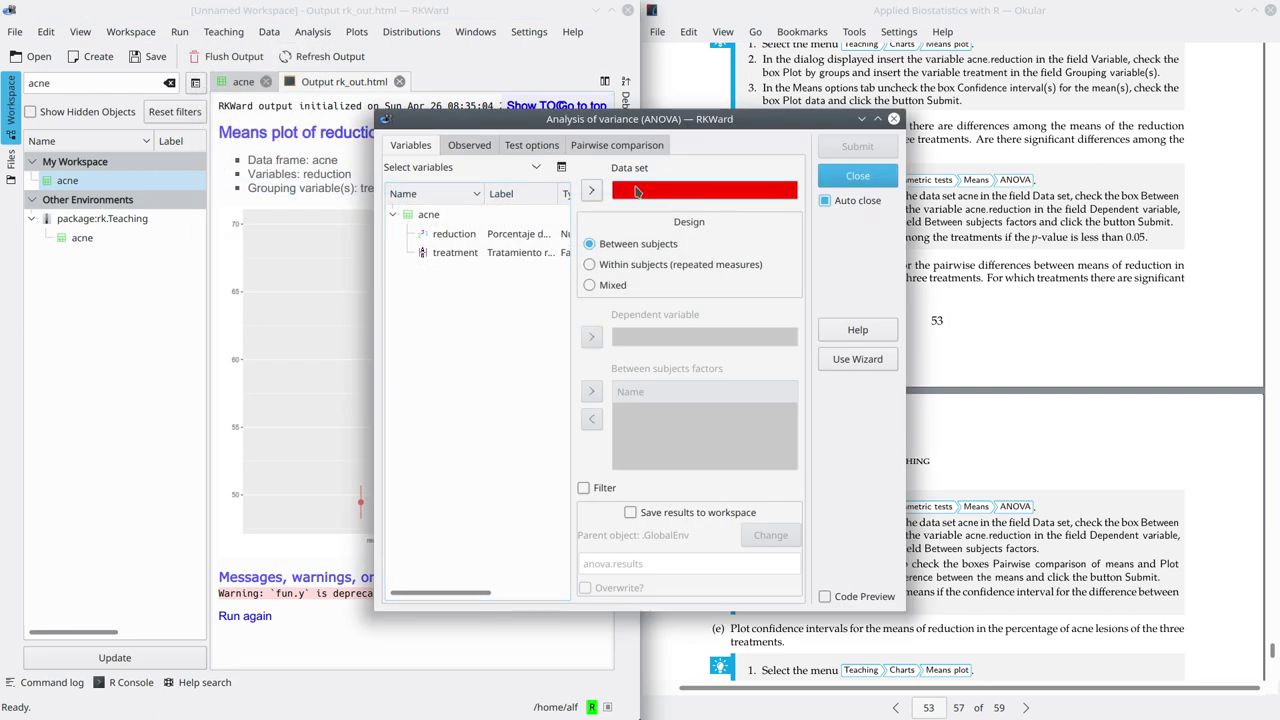
left_click(432, 221)
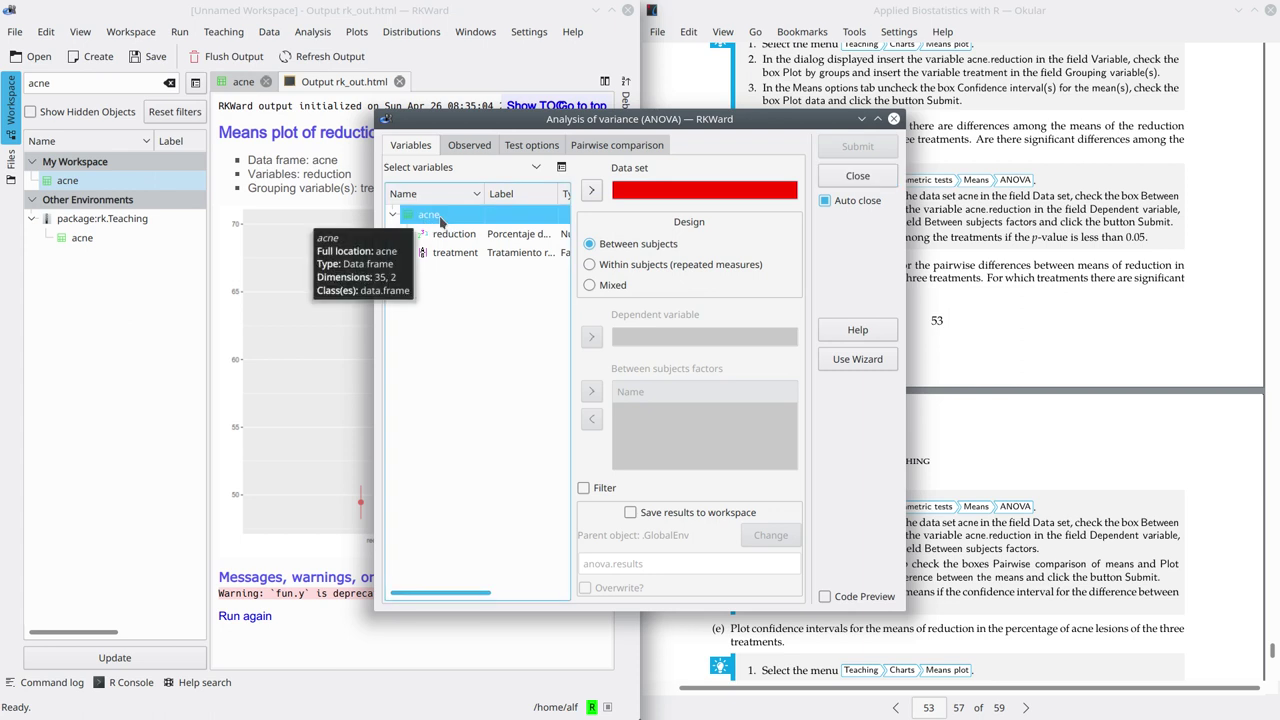
left_click(593, 191)
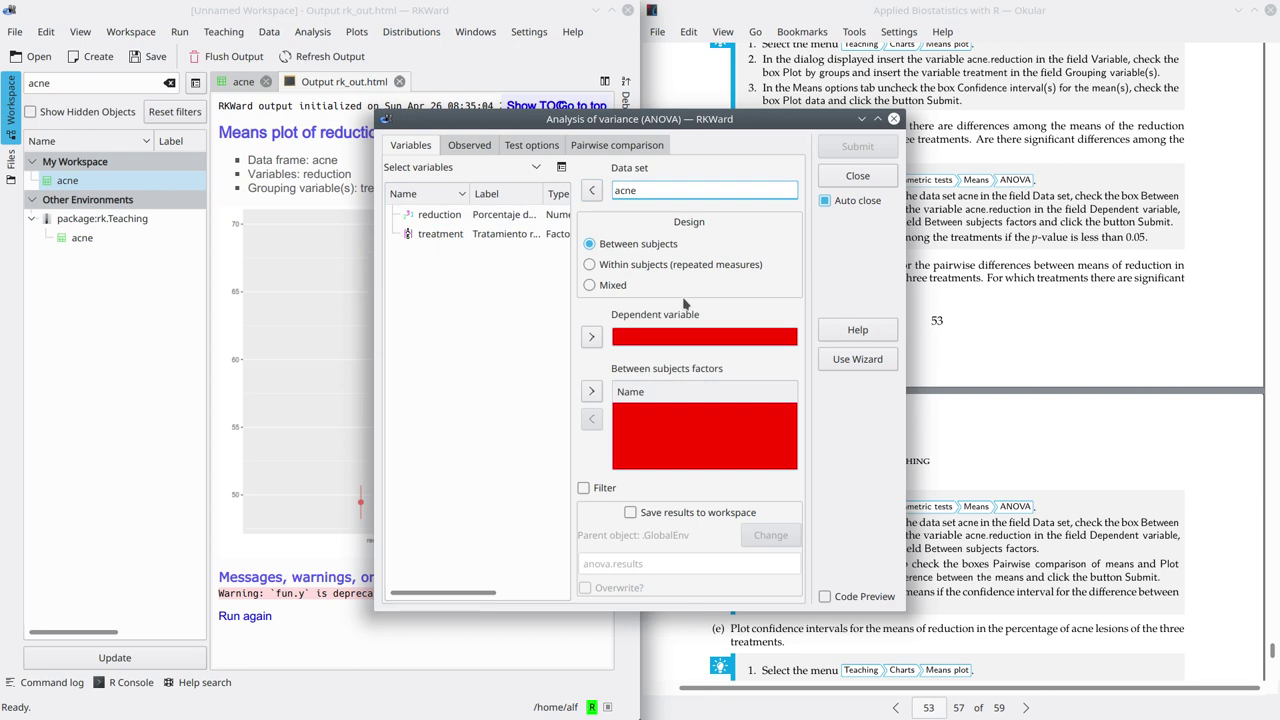
Step: Run the between-subjects ANOVA with reduction as dependent variable and treatment as between-subjects factor, and examine the treatment p-value
left_click(451, 222)
left_click(591, 336)
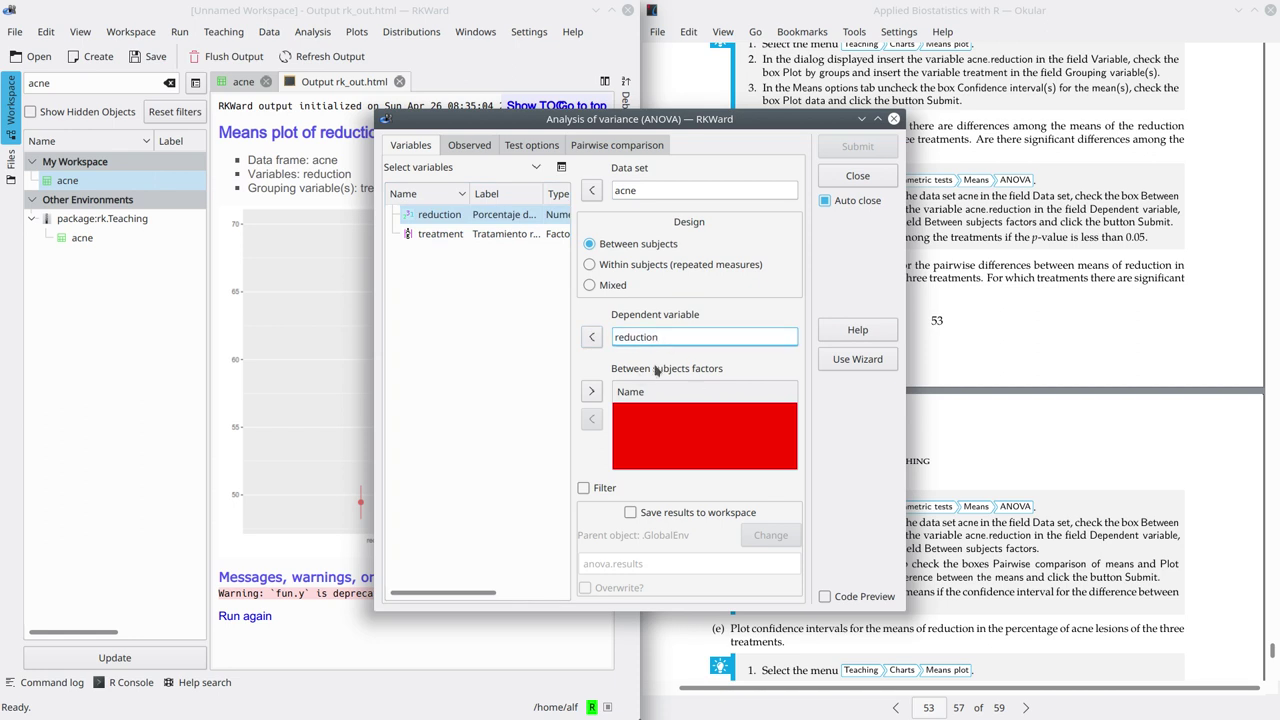
left_click(435, 236)
left_click(591, 391)
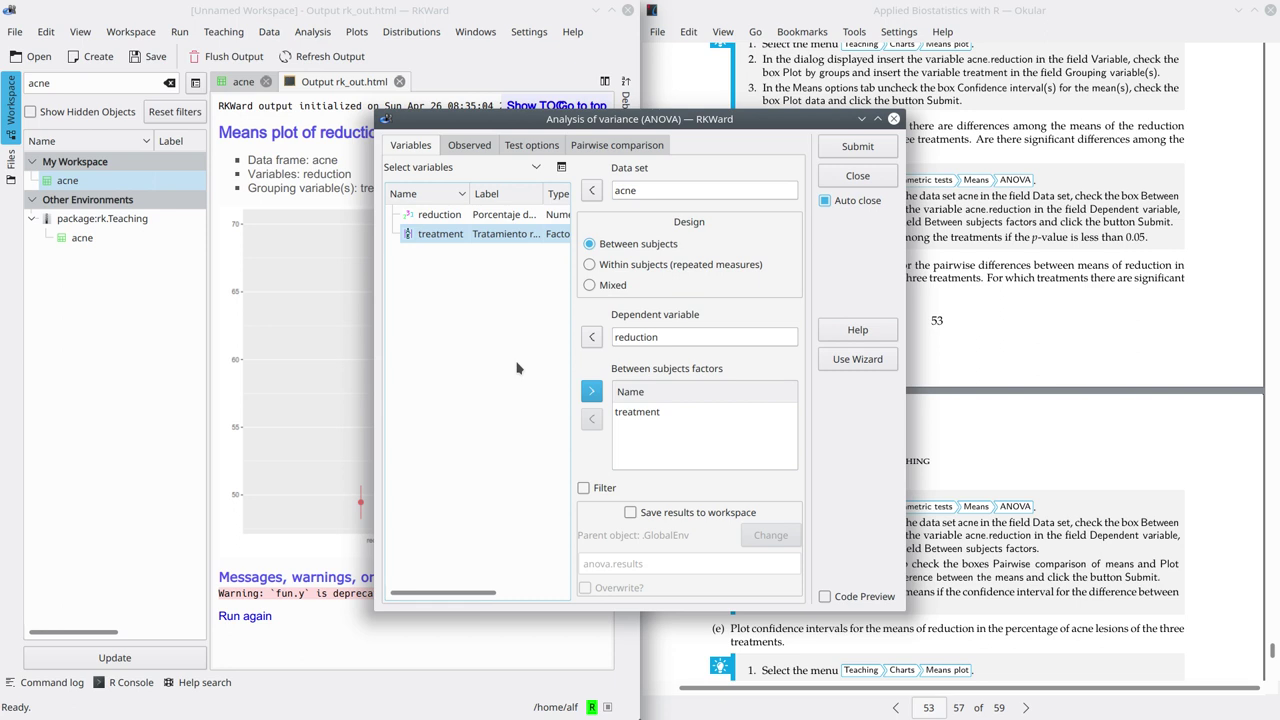
left_click(857, 148)
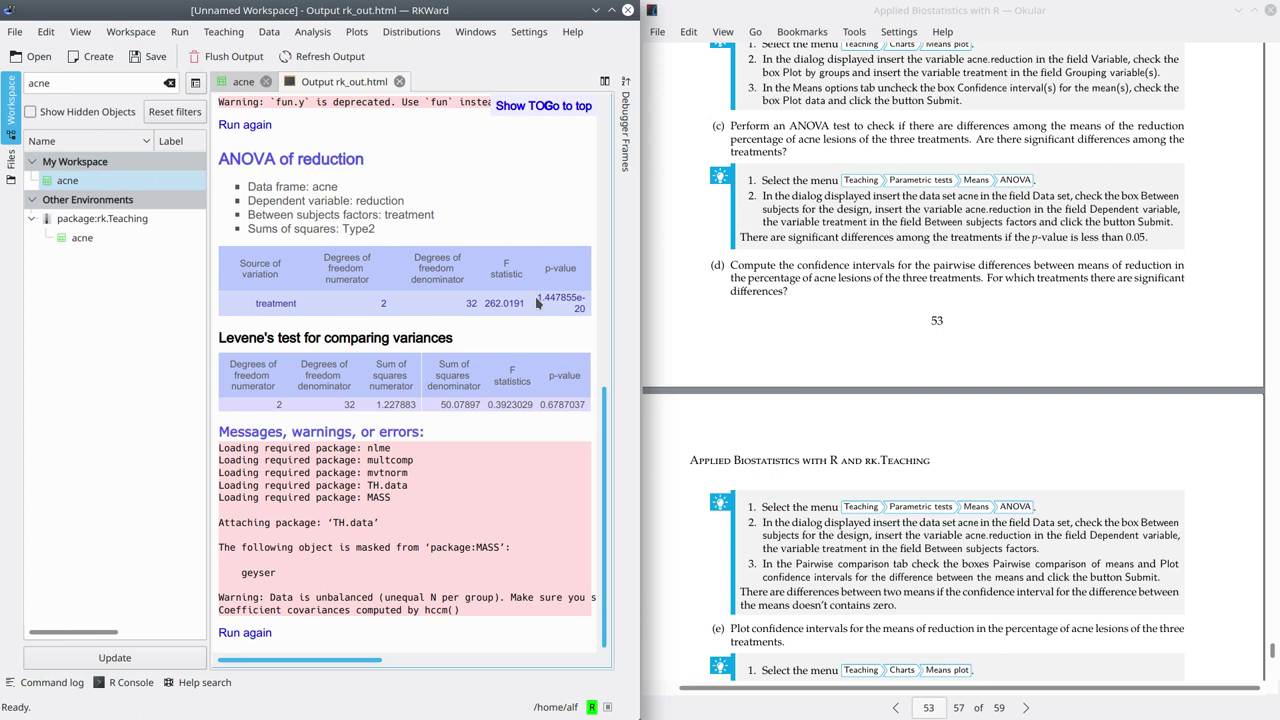
left_click_drag(537, 300, 586, 315)
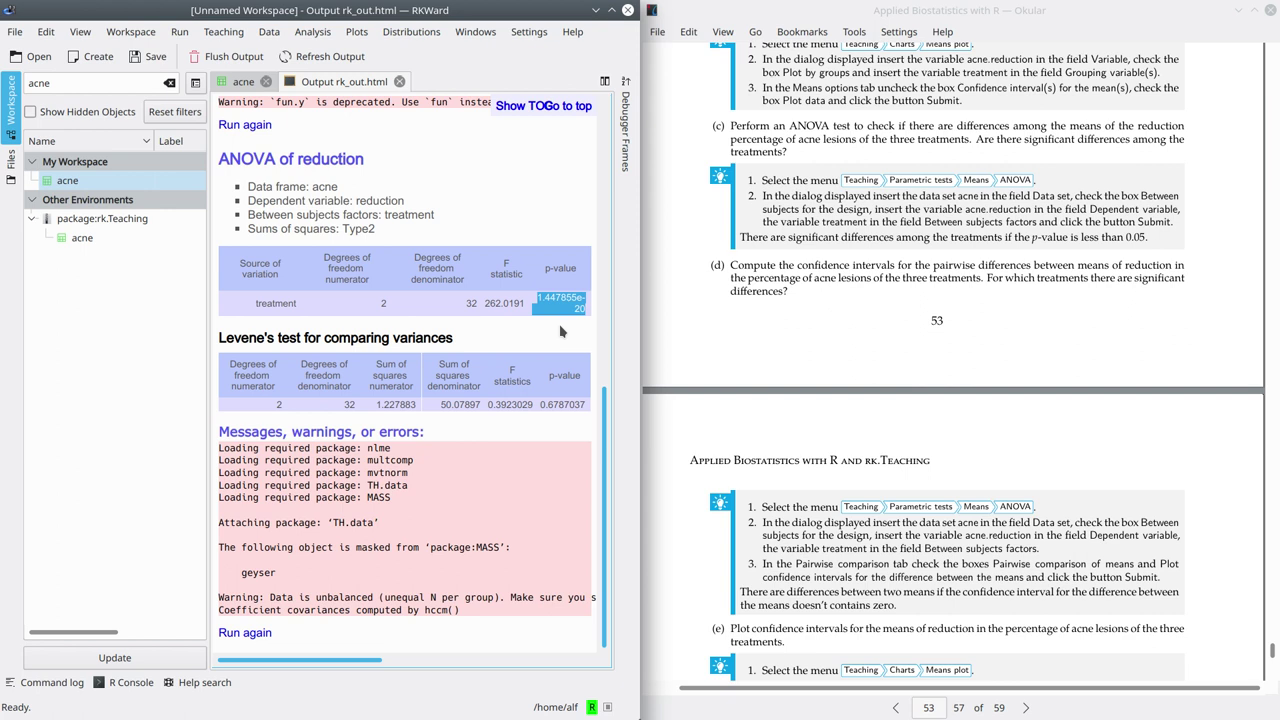
left_click(547, 325)
Step: Rerun the ANOVA of reduction with the pairwise comparison of means enabled
left_click(252, 633)
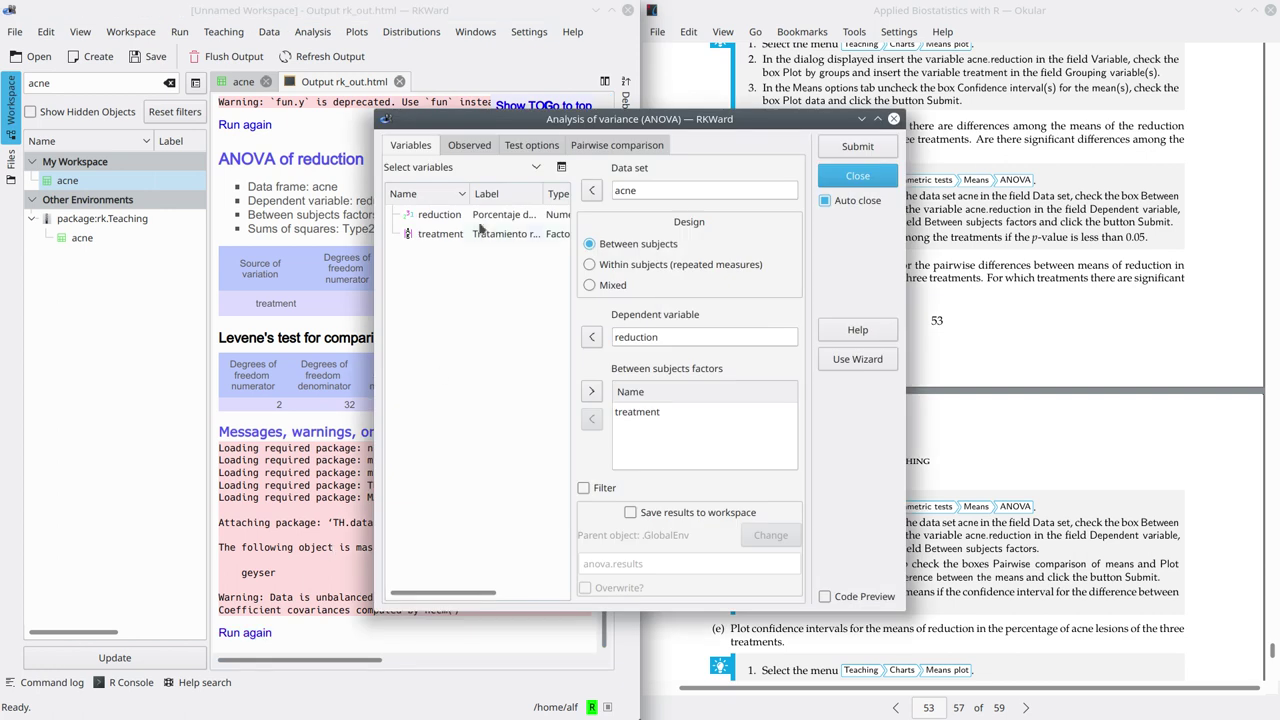
left_click(619, 150)
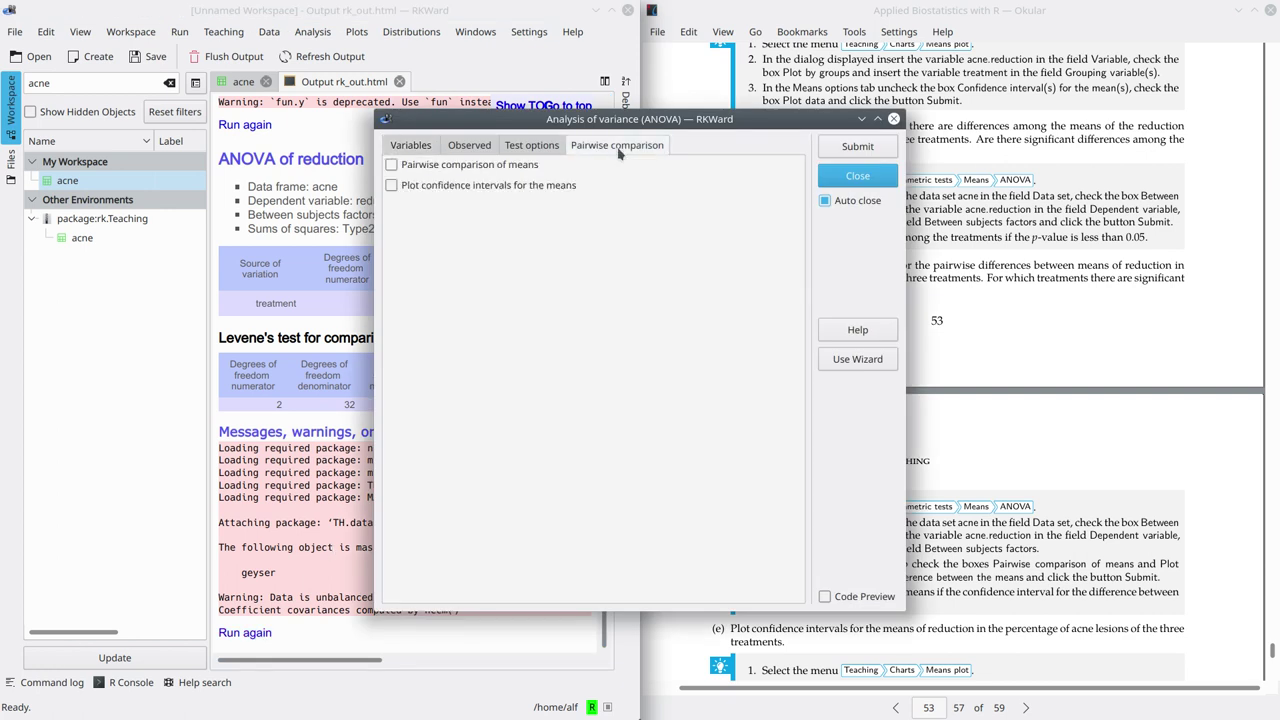
left_click(391, 165)
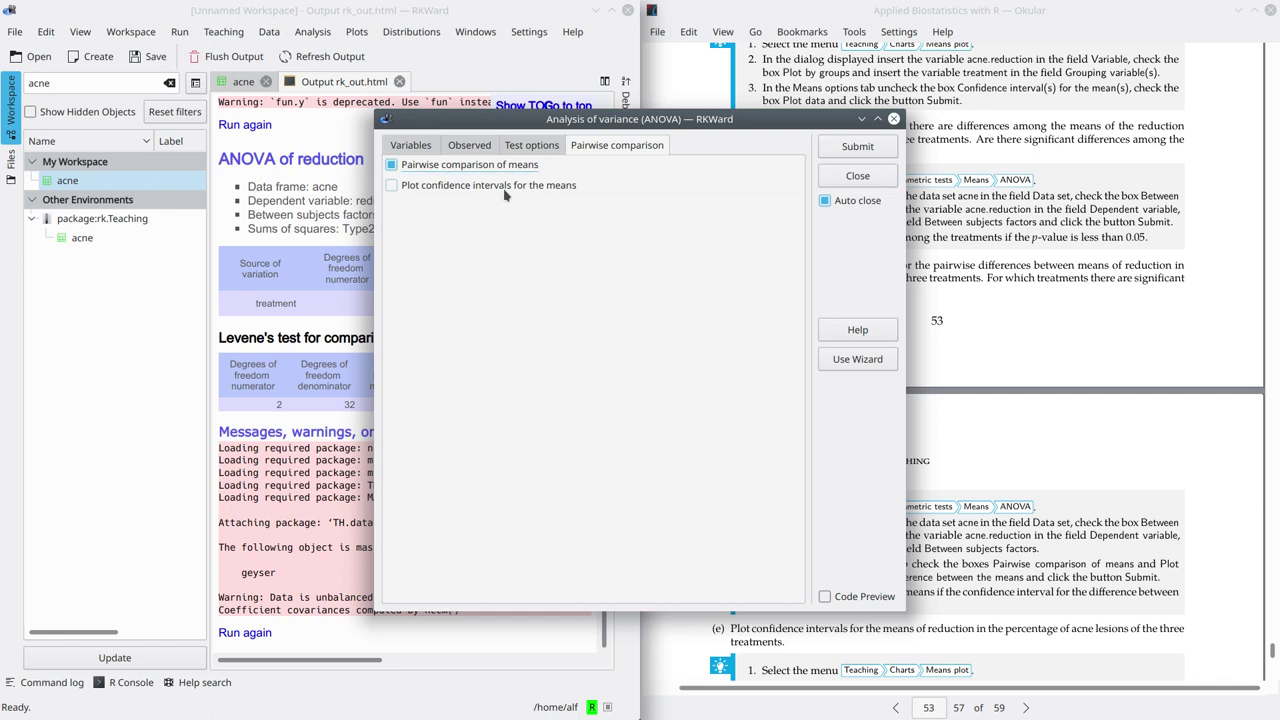
left_click(851, 146)
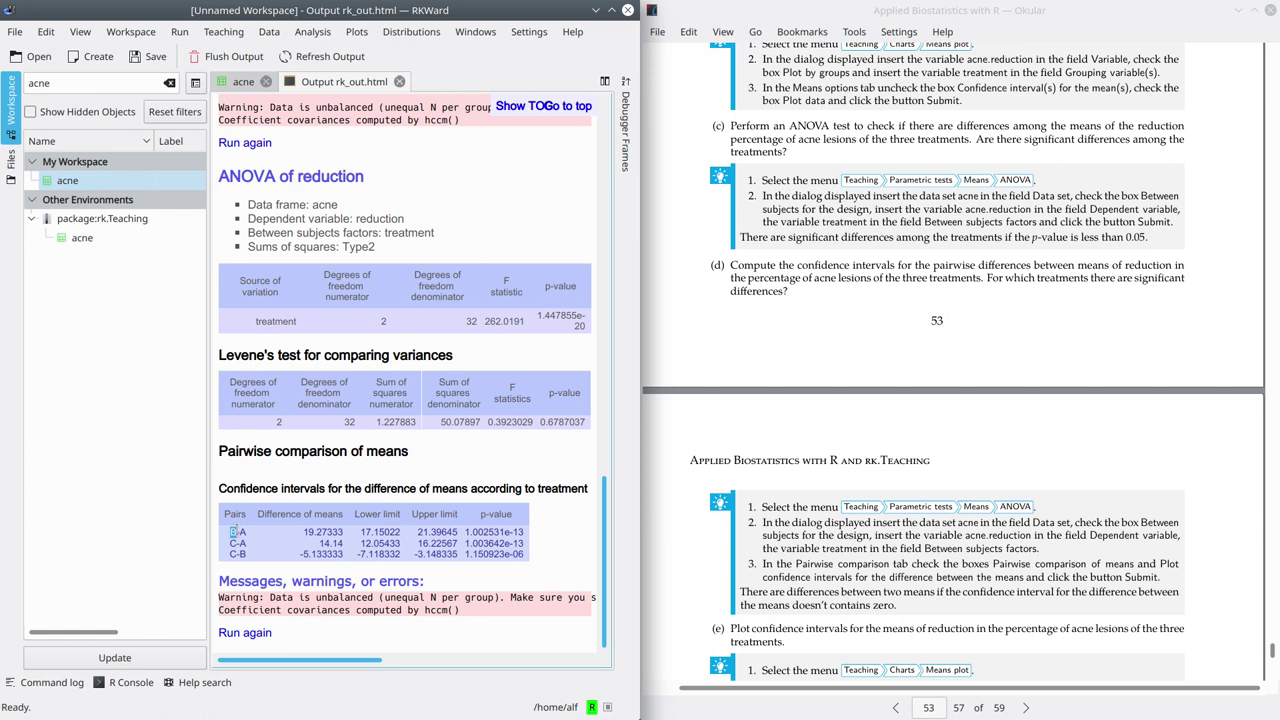
Step: Examine the p-values and confidence limits of the mean differences for the treatment pairs B-A, C-A and C-B
left_click_drag(233, 531, 249, 533)
left_click_drag(464, 532, 558, 527)
left_click_drag(362, 531, 454, 531)
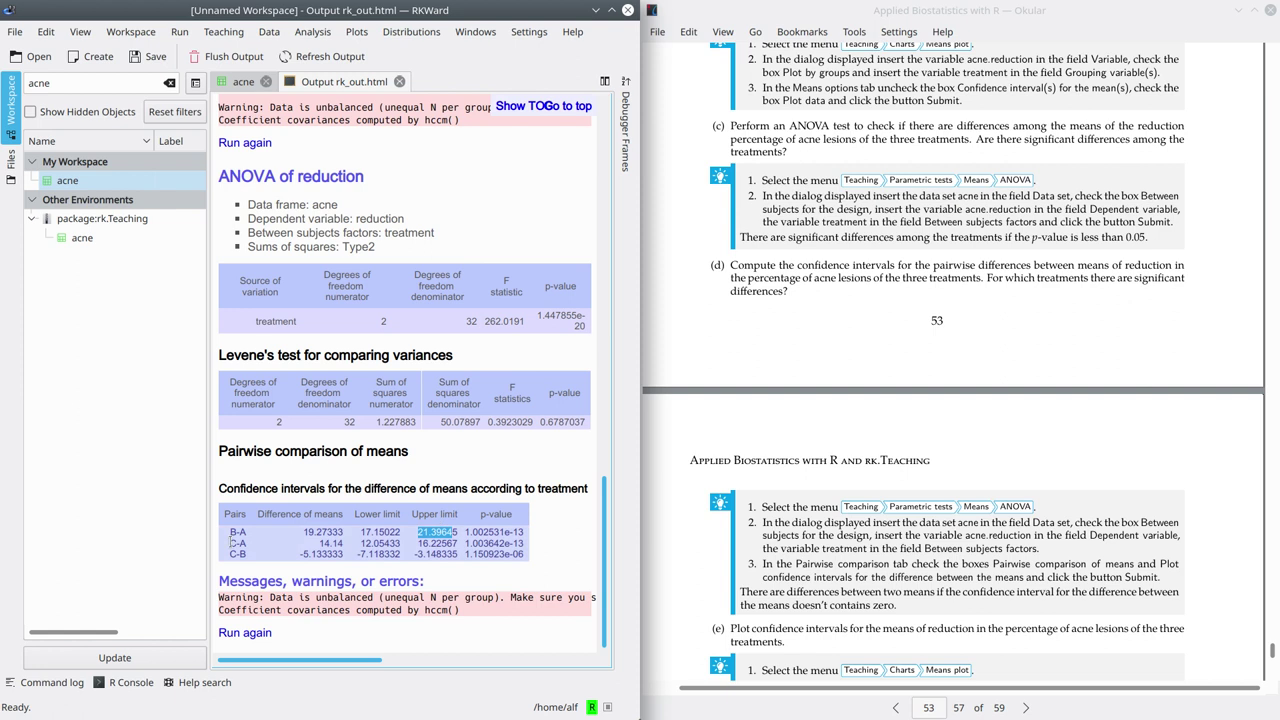
left_click_drag(230, 542, 246, 543)
left_click_drag(464, 542, 549, 552)
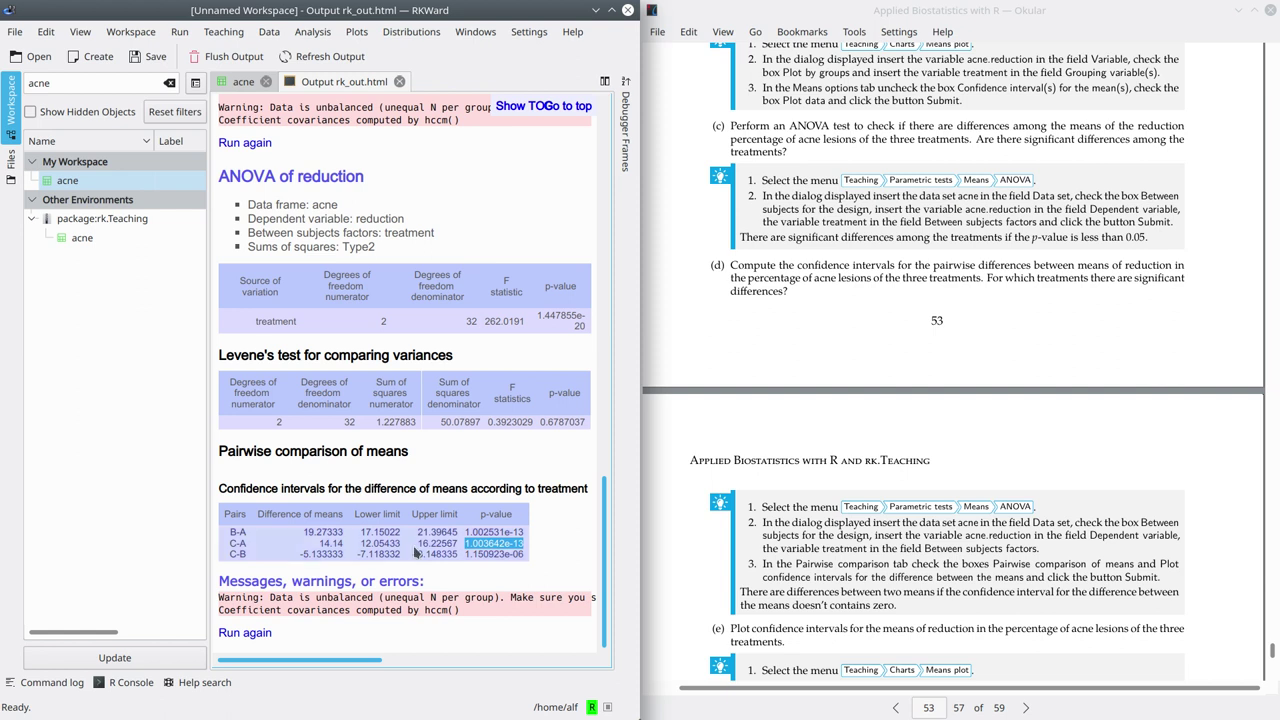
left_click(362, 544)
left_click_drag(362, 544, 448, 543)
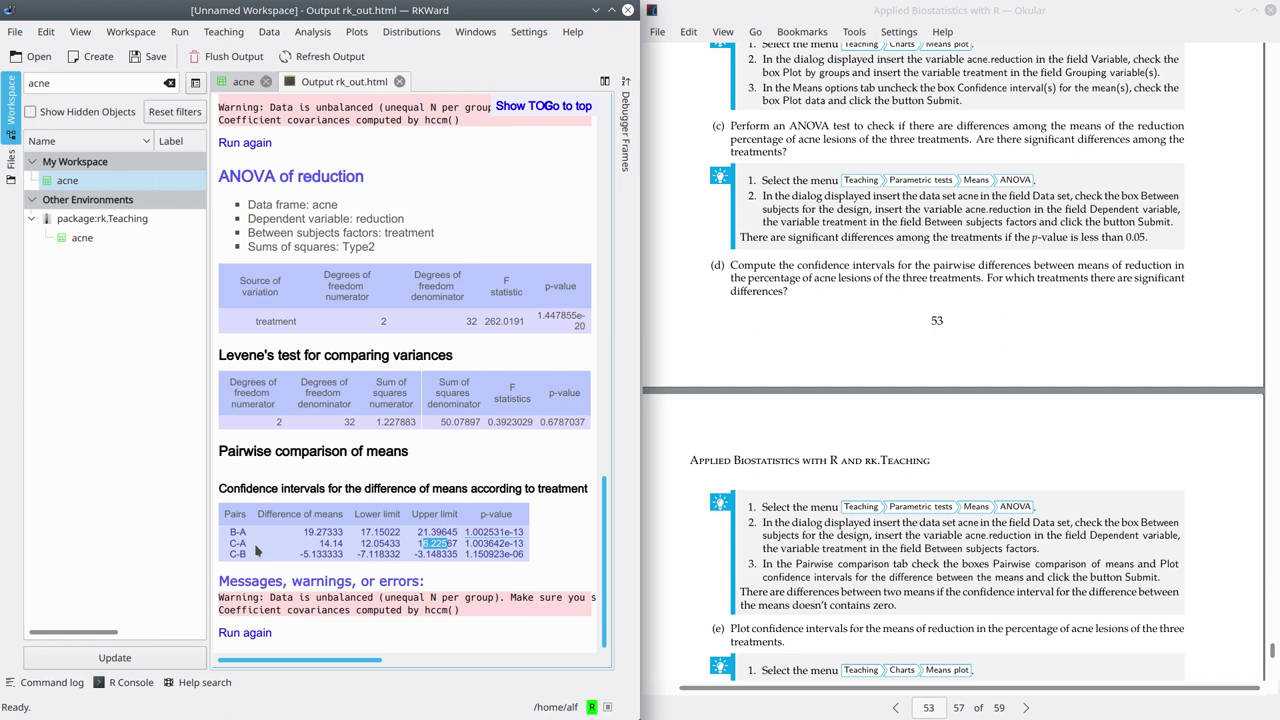
left_click(346, 552)
left_click_drag(466, 555, 526, 554)
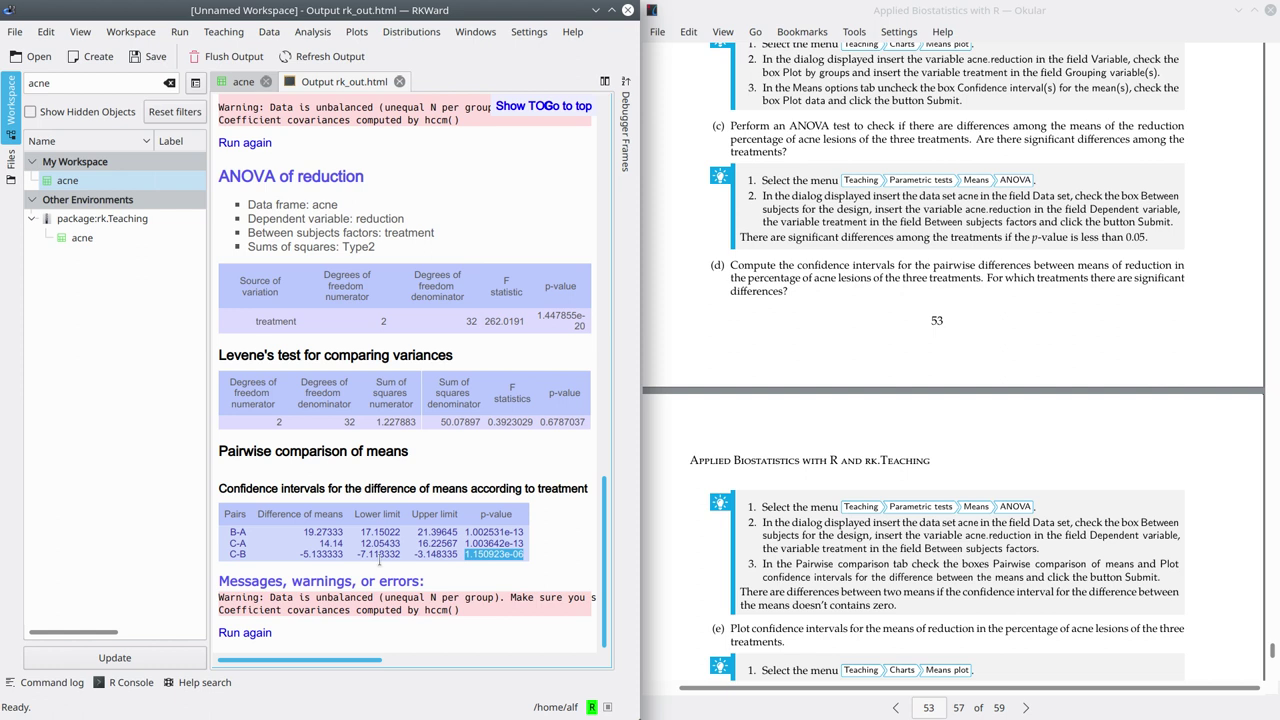
left_click_drag(418, 553, 438, 553)
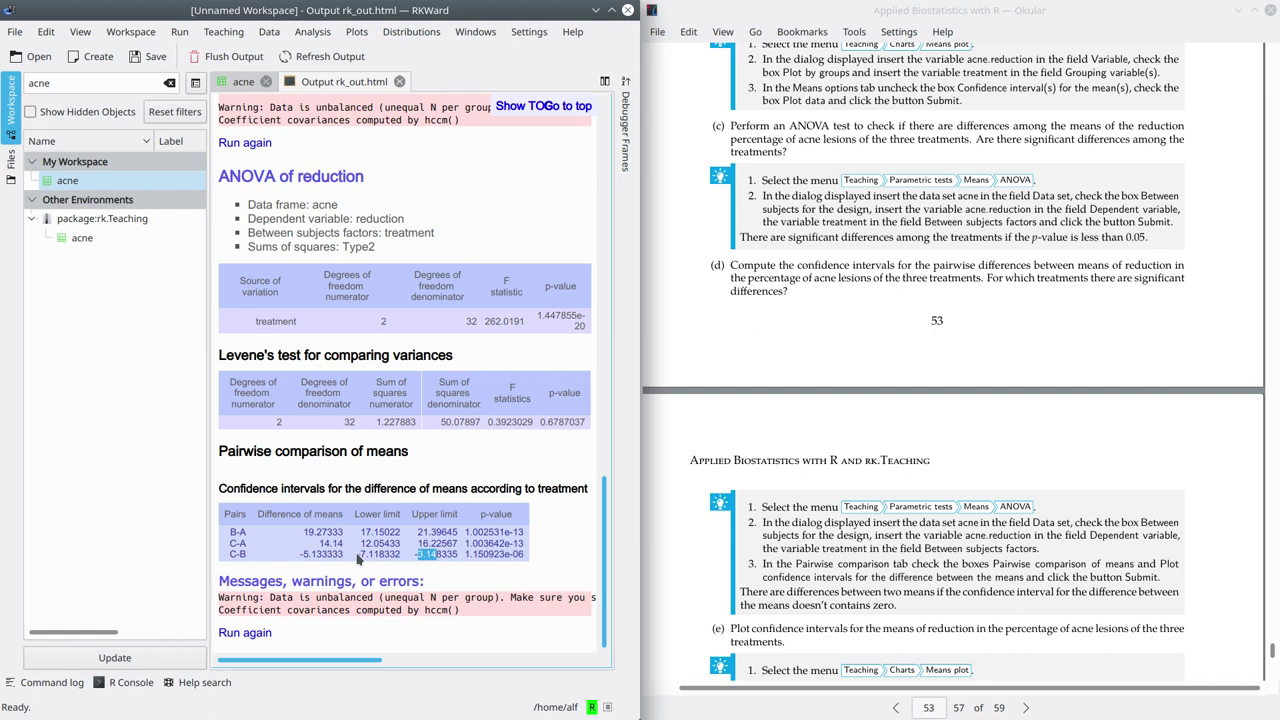
left_click_drag(360, 553, 384, 553)
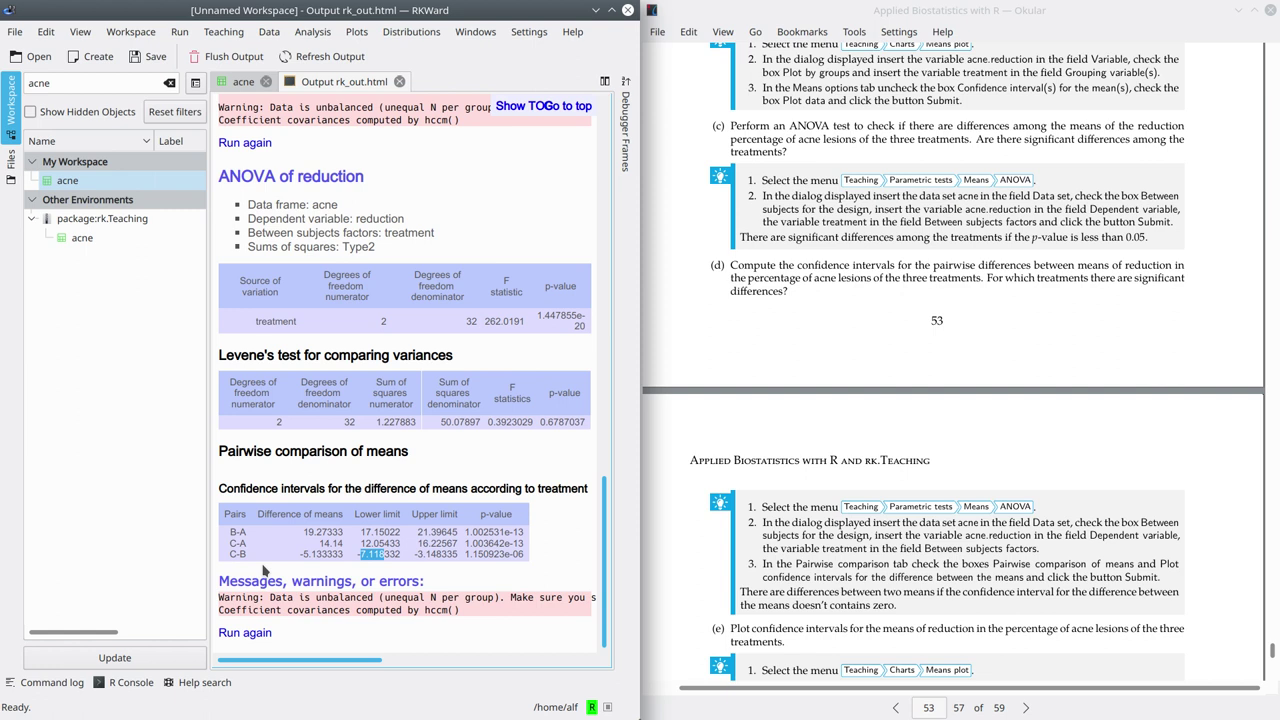
left_click(550, 558)
Step: Rerun the ANOVA of reduction with the plot of confidence intervals for the means added to the pairwise comparison
scroll(703, 355, "down", 3)
scroll(724, 340, "down", 1)
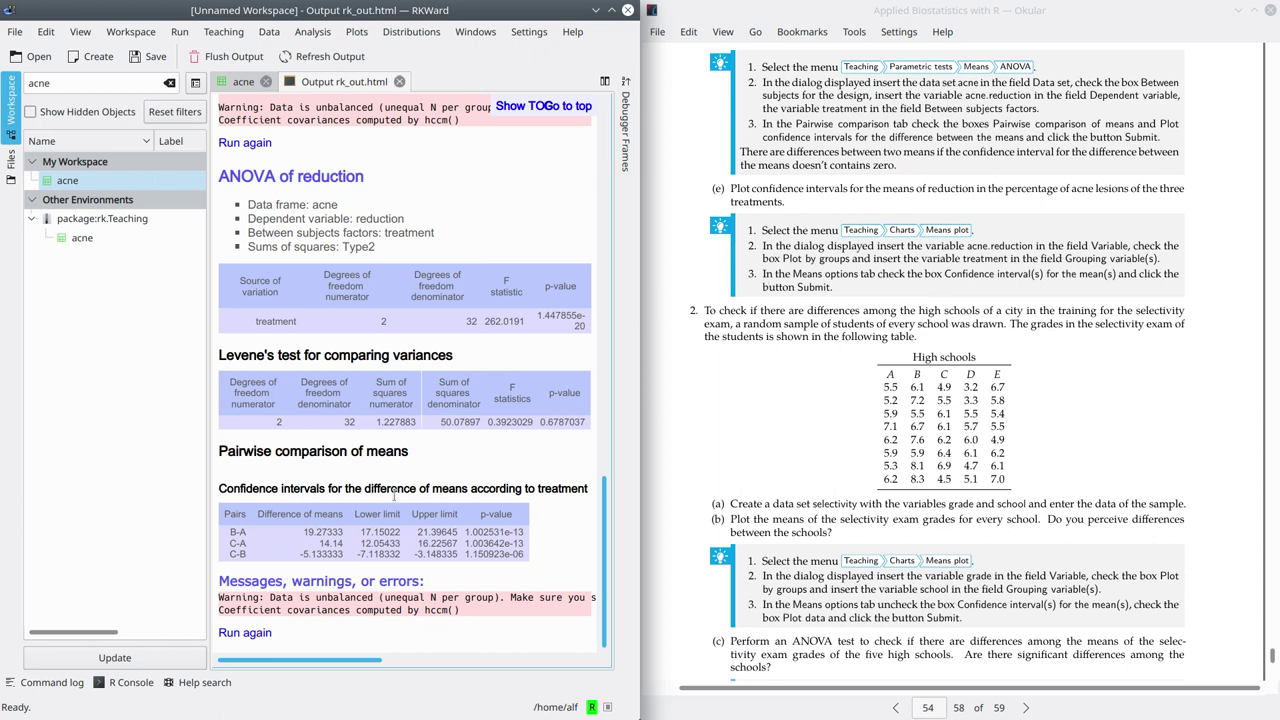
left_click(245, 632)
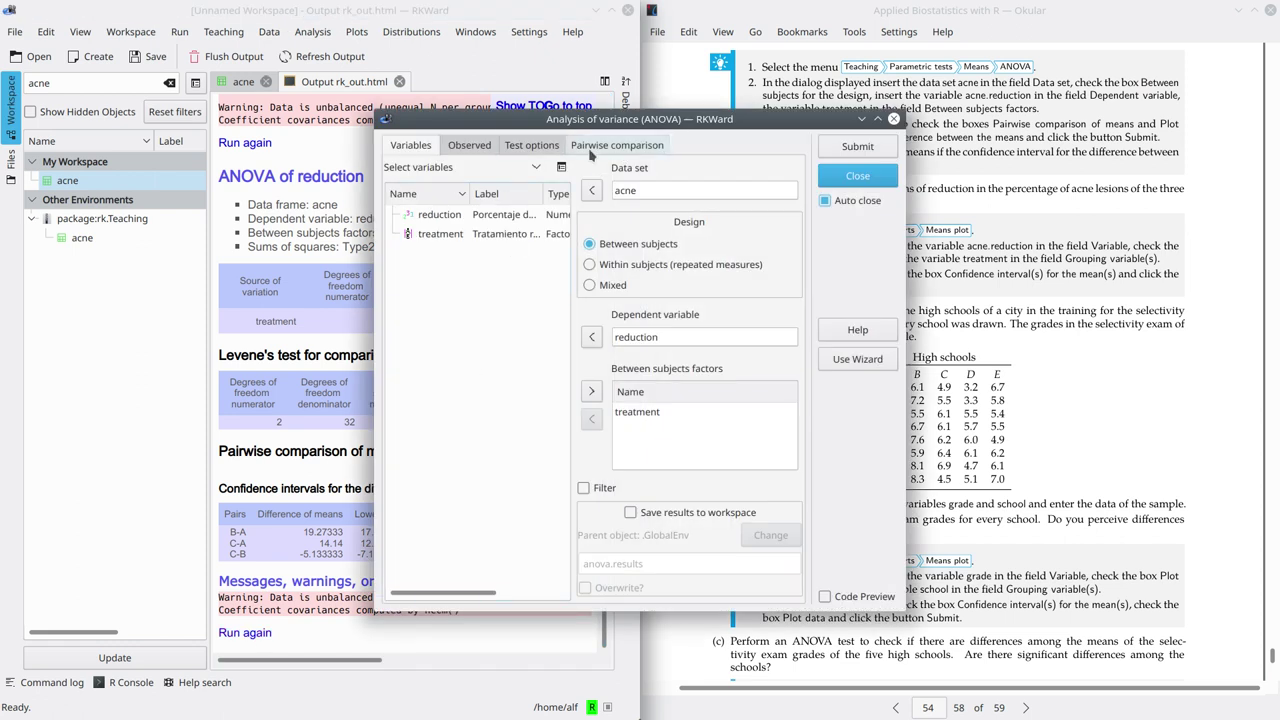
left_click(591, 150)
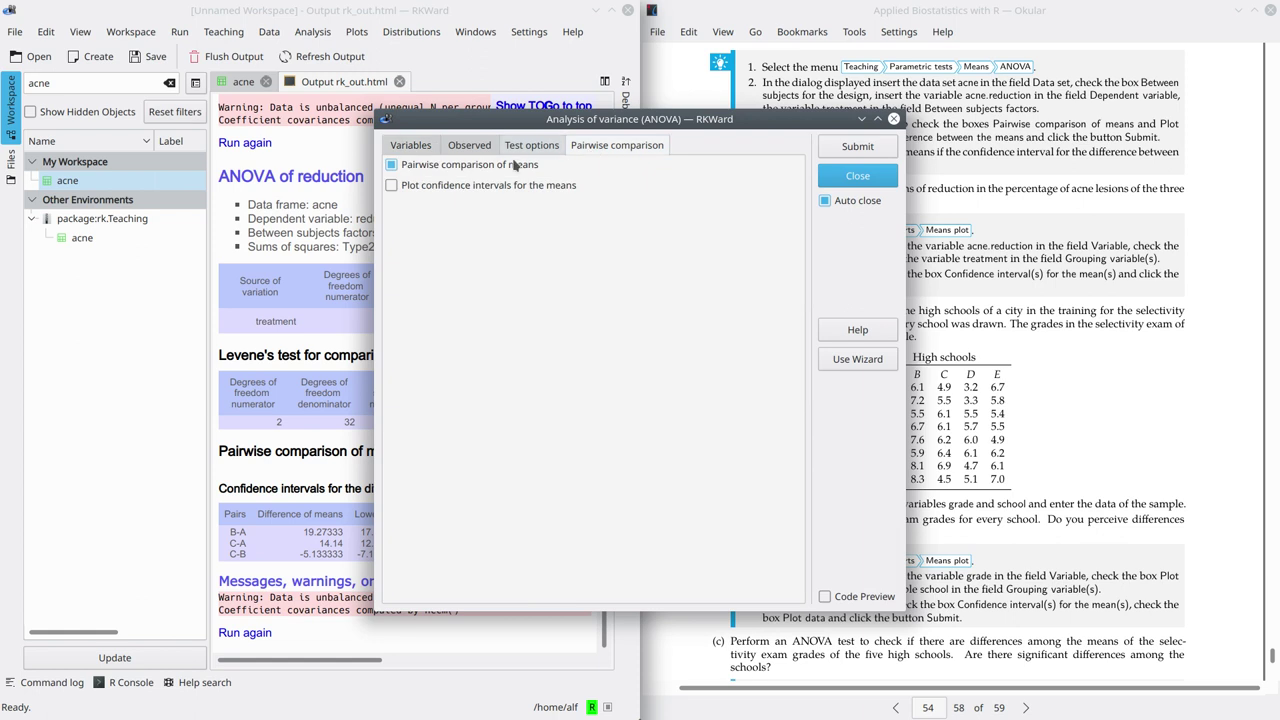
left_click(393, 186)
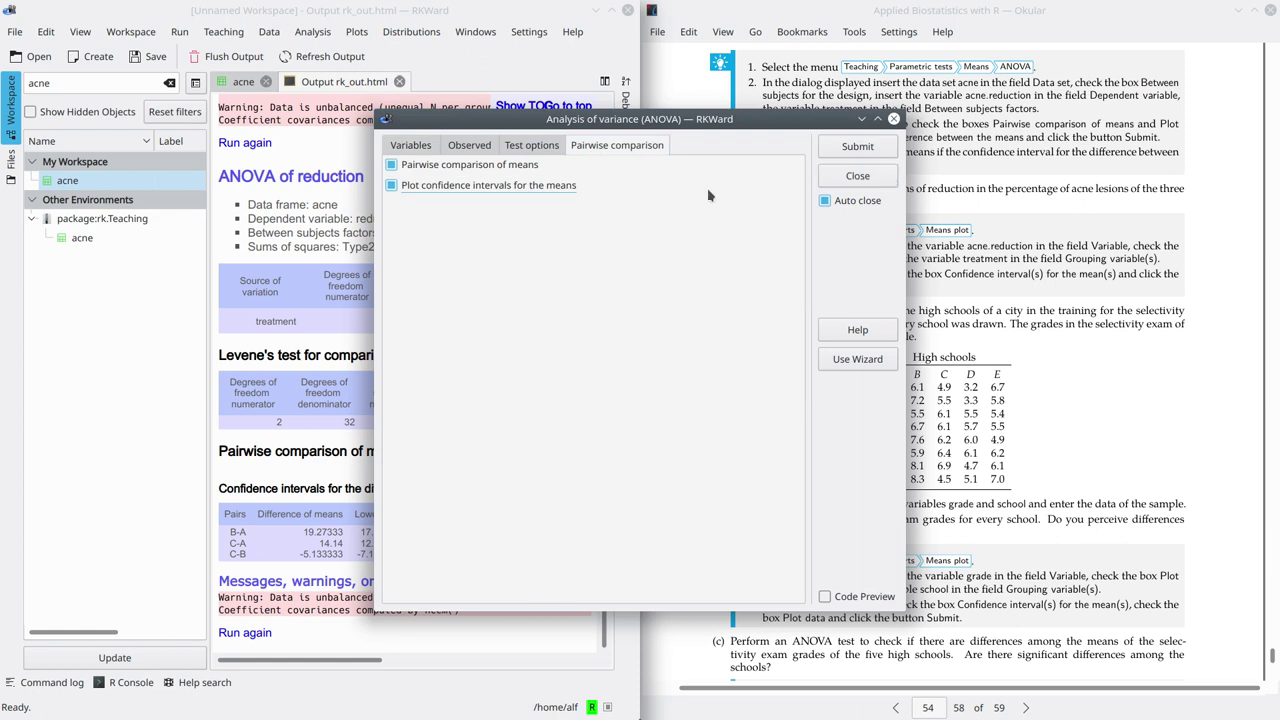
left_click(857, 147)
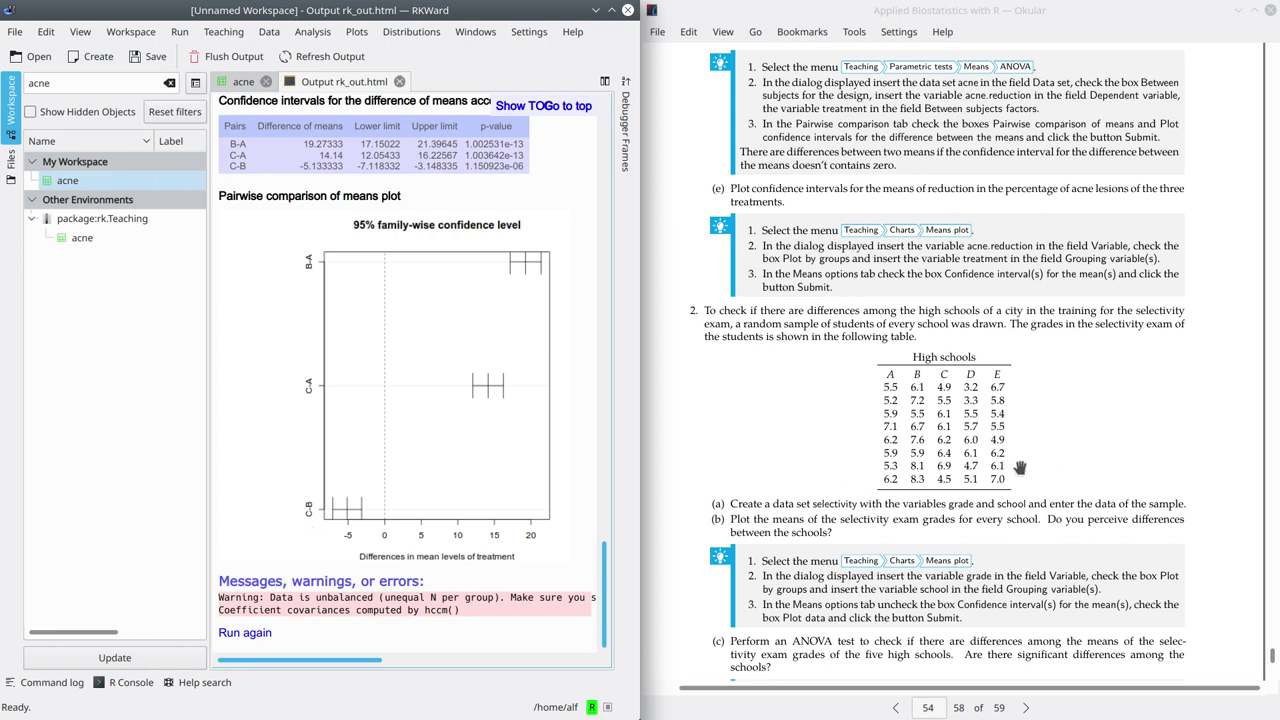
Step: Find the selectividad data set in the rk.Teaching package environment and copy it to .GlobalEnv
scroll(1013, 449, "down", 4)
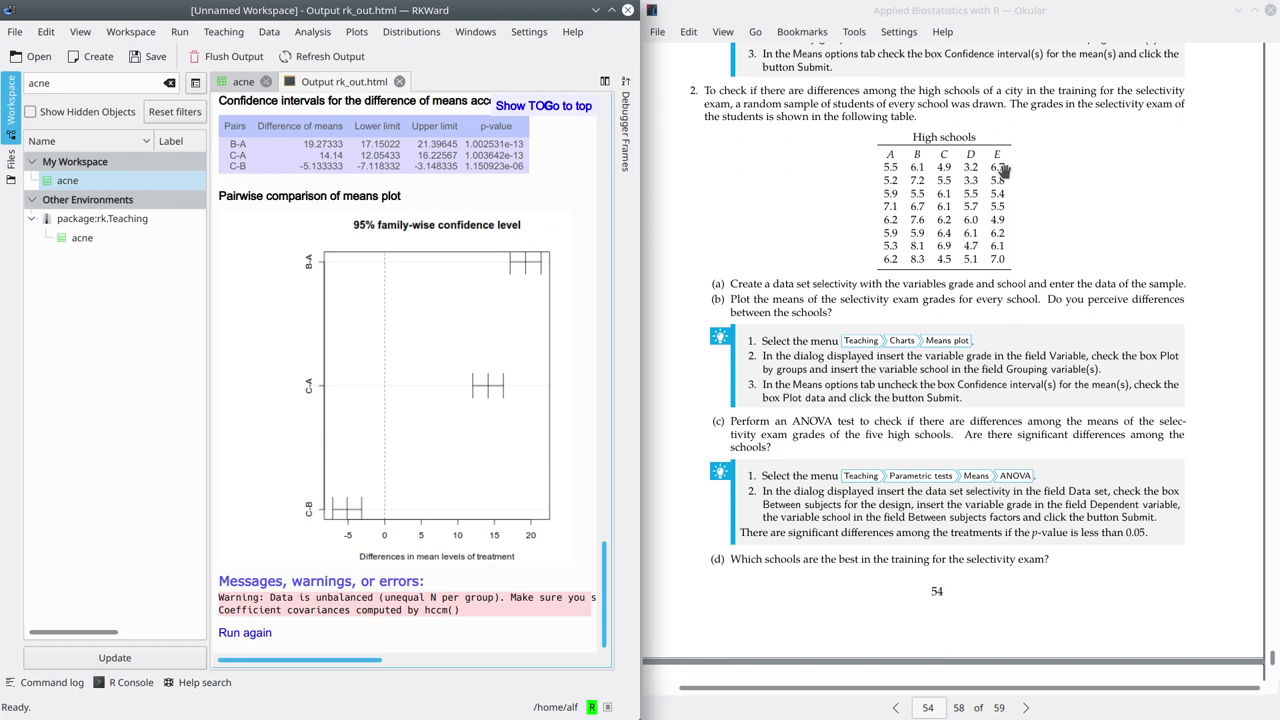
double_click(100, 82)
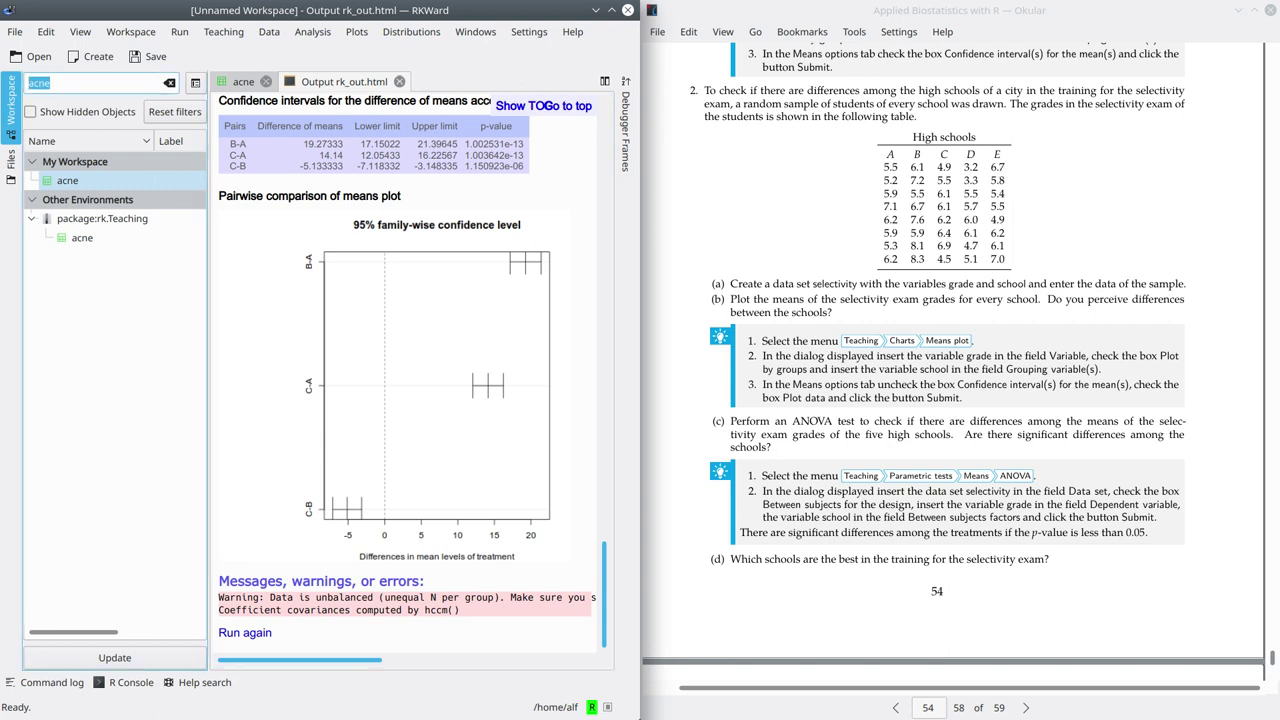
type("selecti")
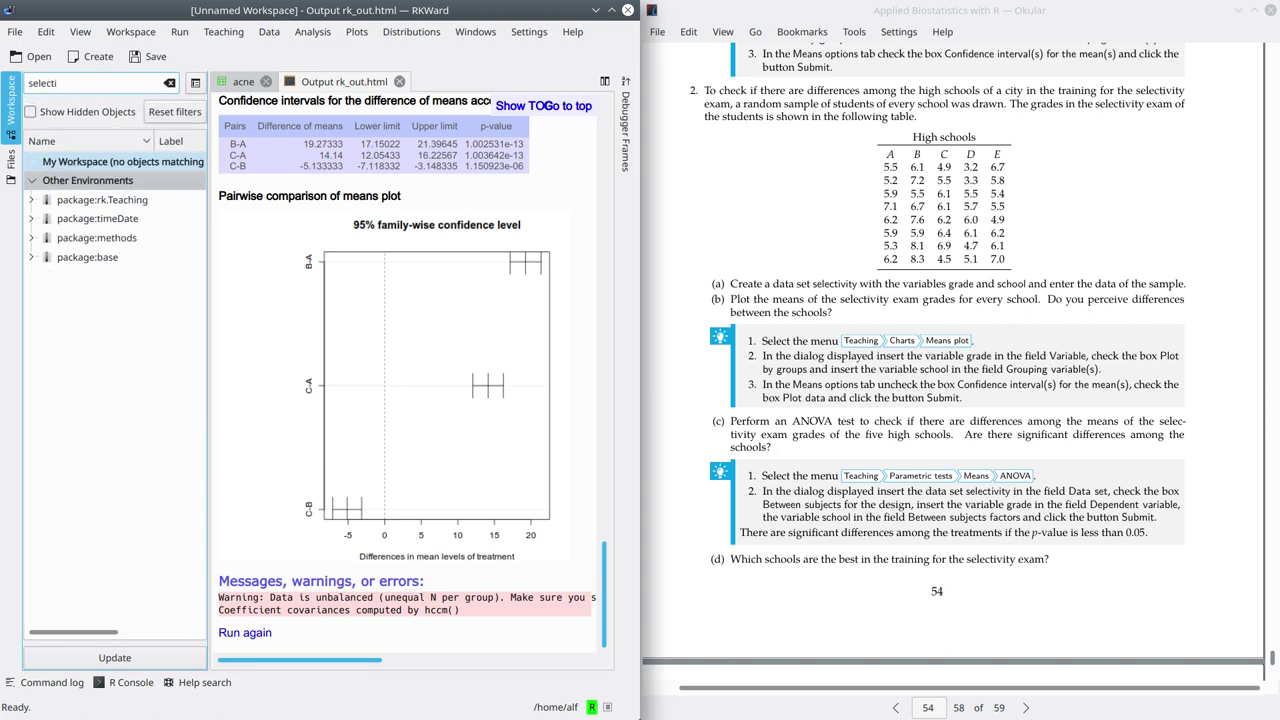
left_click(31, 199)
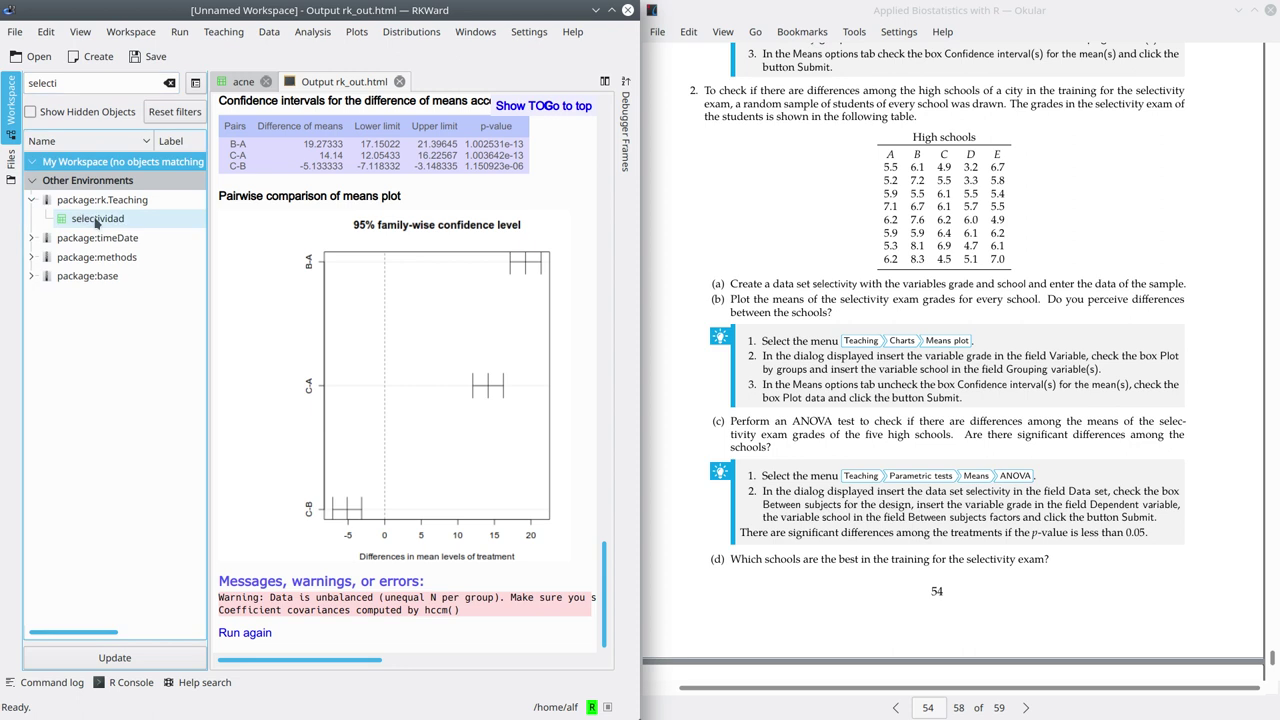
right_click(95, 220)
left_click(203, 334)
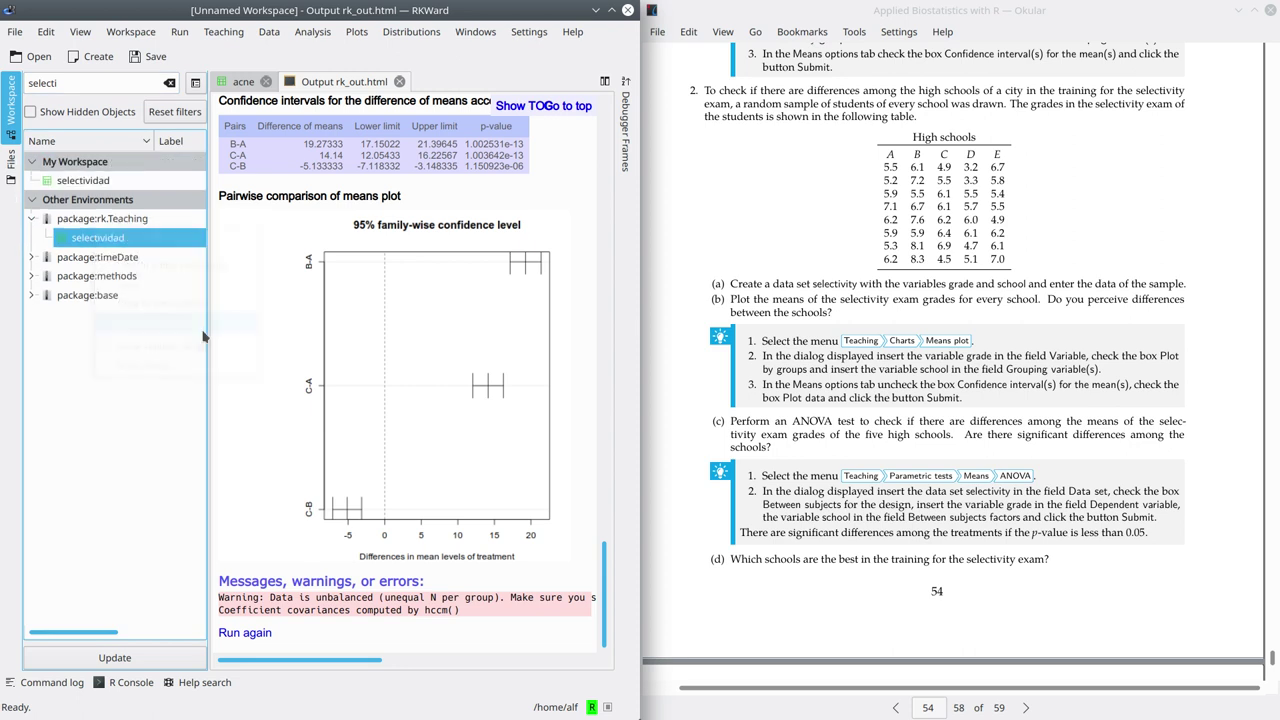
Step: Open the workspace copy of selectividad for editing and rename the variables nota and centro as grade and school
double_click(99, 181)
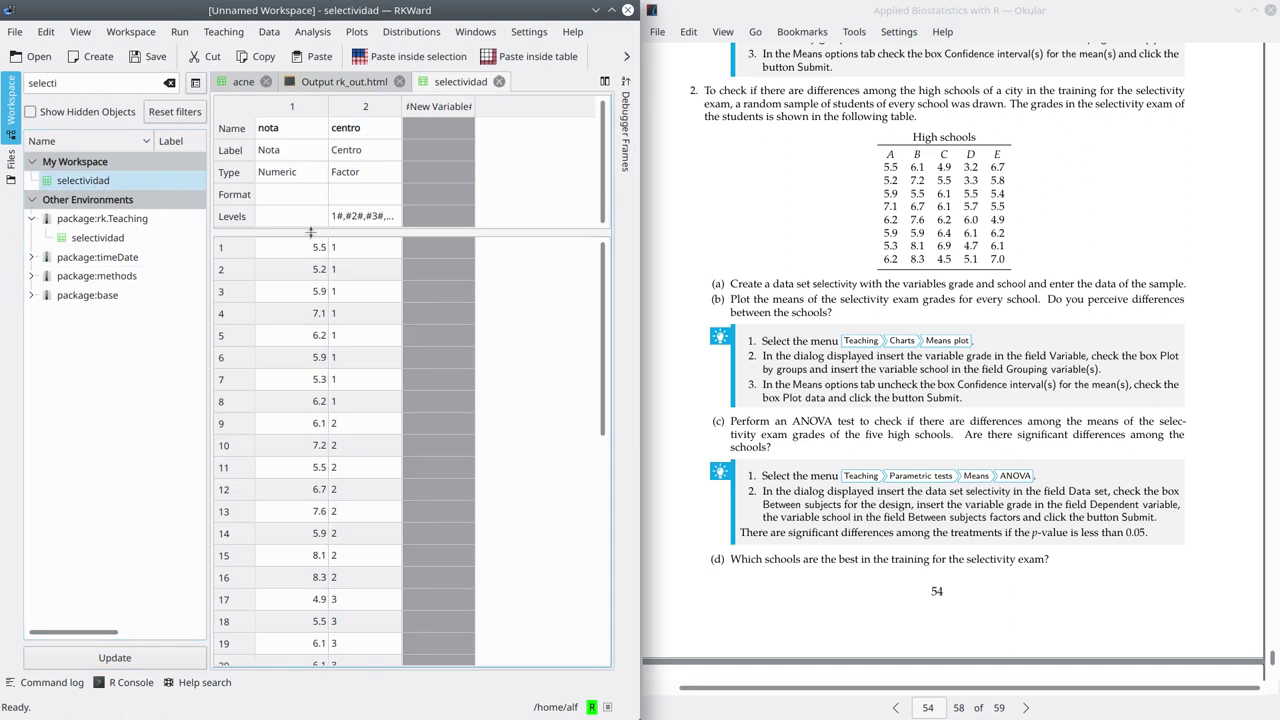
double_click(296, 131)
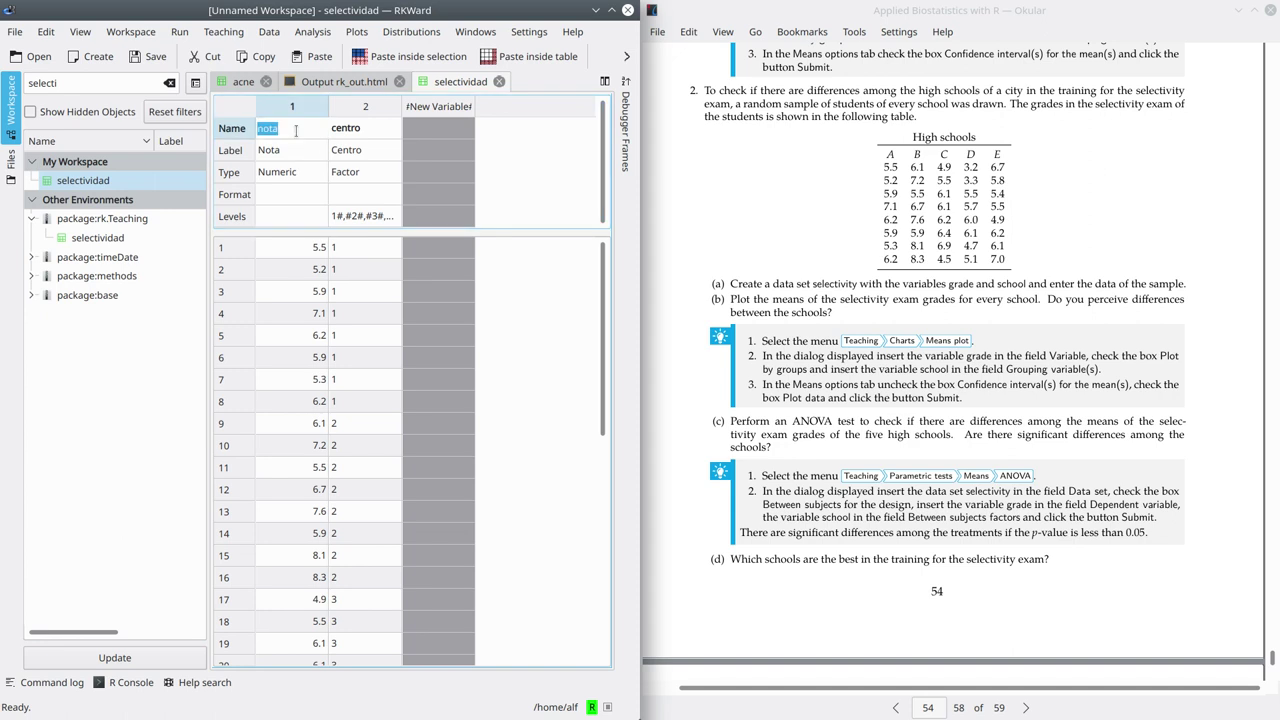
type("grade")
key("Return")
left_click(374, 135)
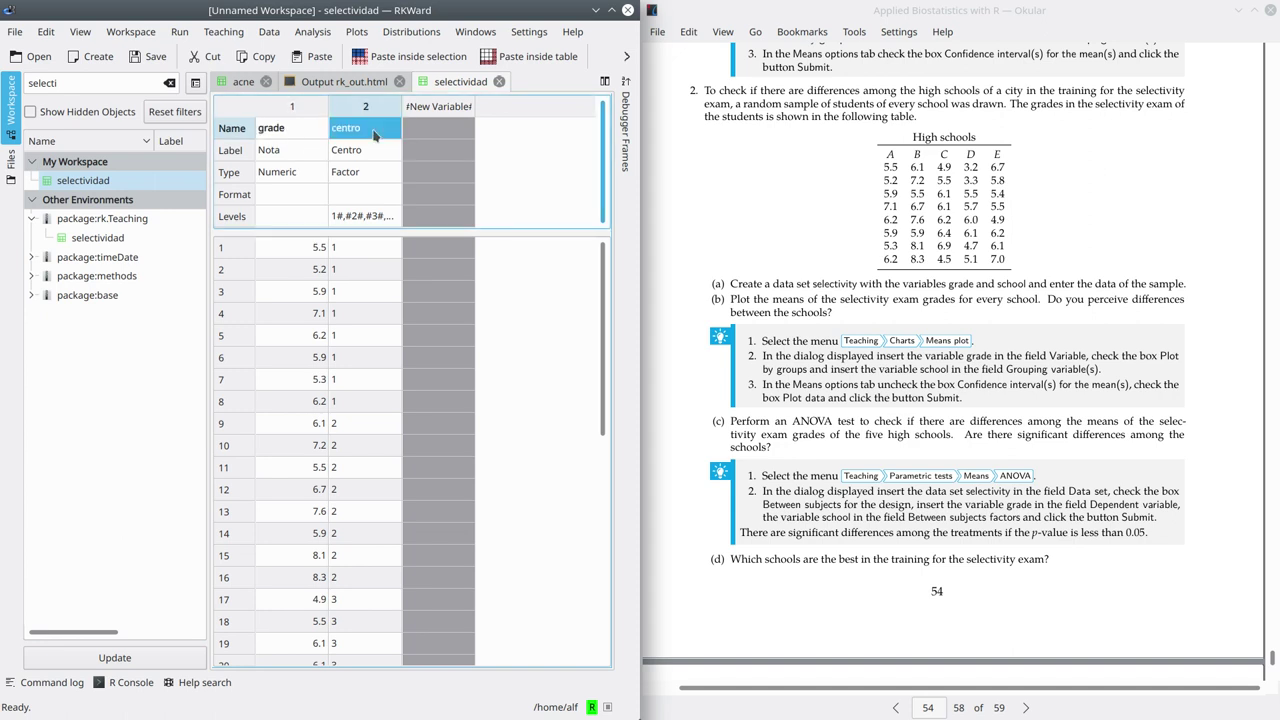
double_click(373, 129)
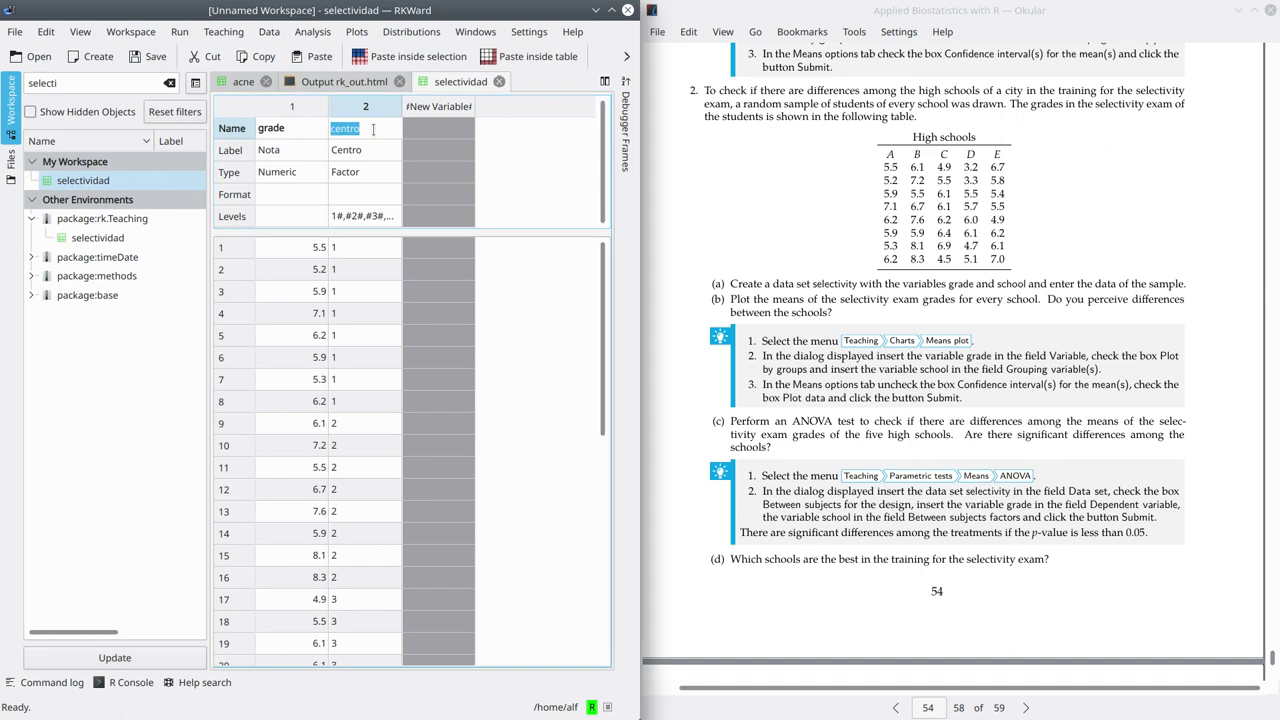
type("school")
left_click(370, 194)
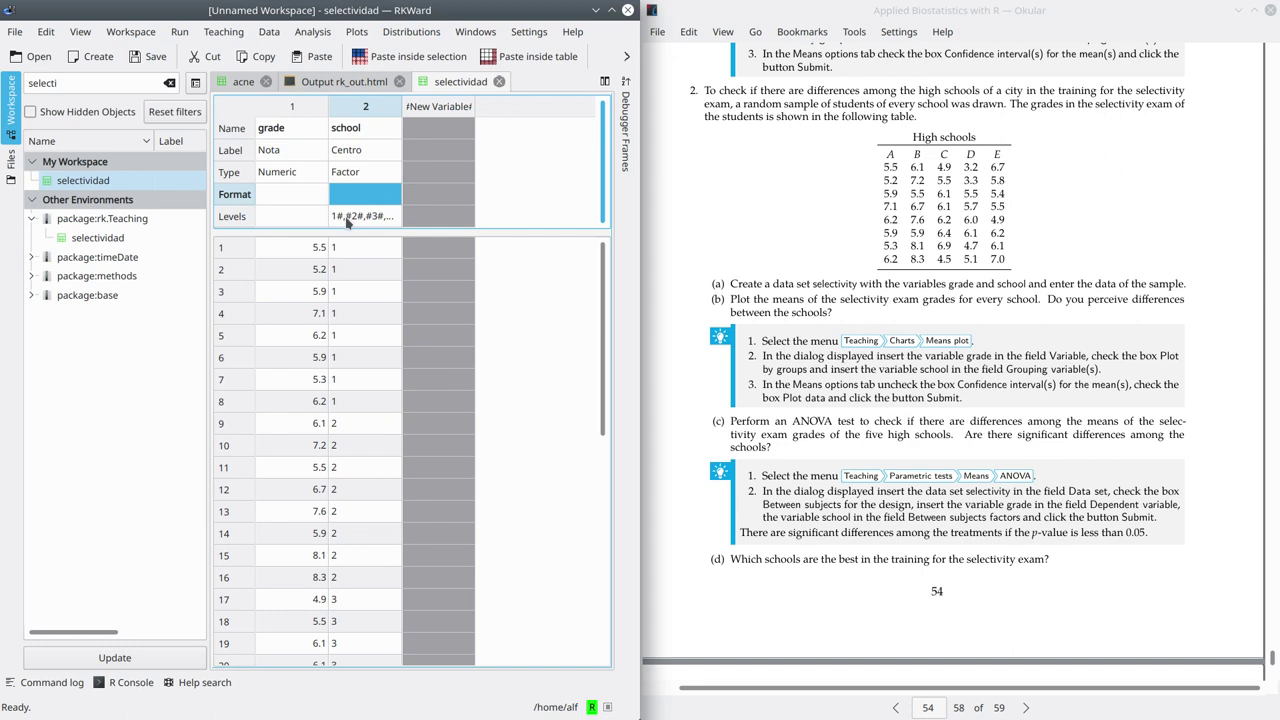
Step: Relabel levels 1 to 5 of the school factor as A, B, C, D and E
double_click(347, 218)
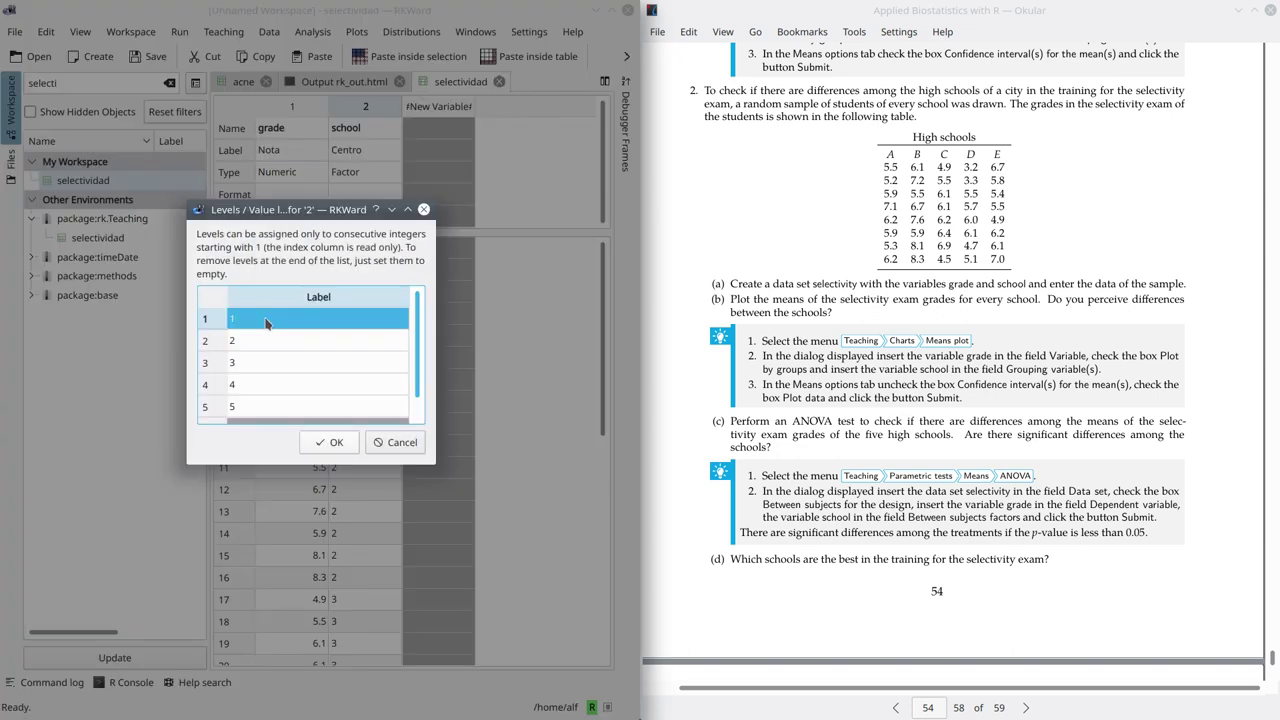
type("A")
key("Return")
key("Down")
type("B")
key("Return")
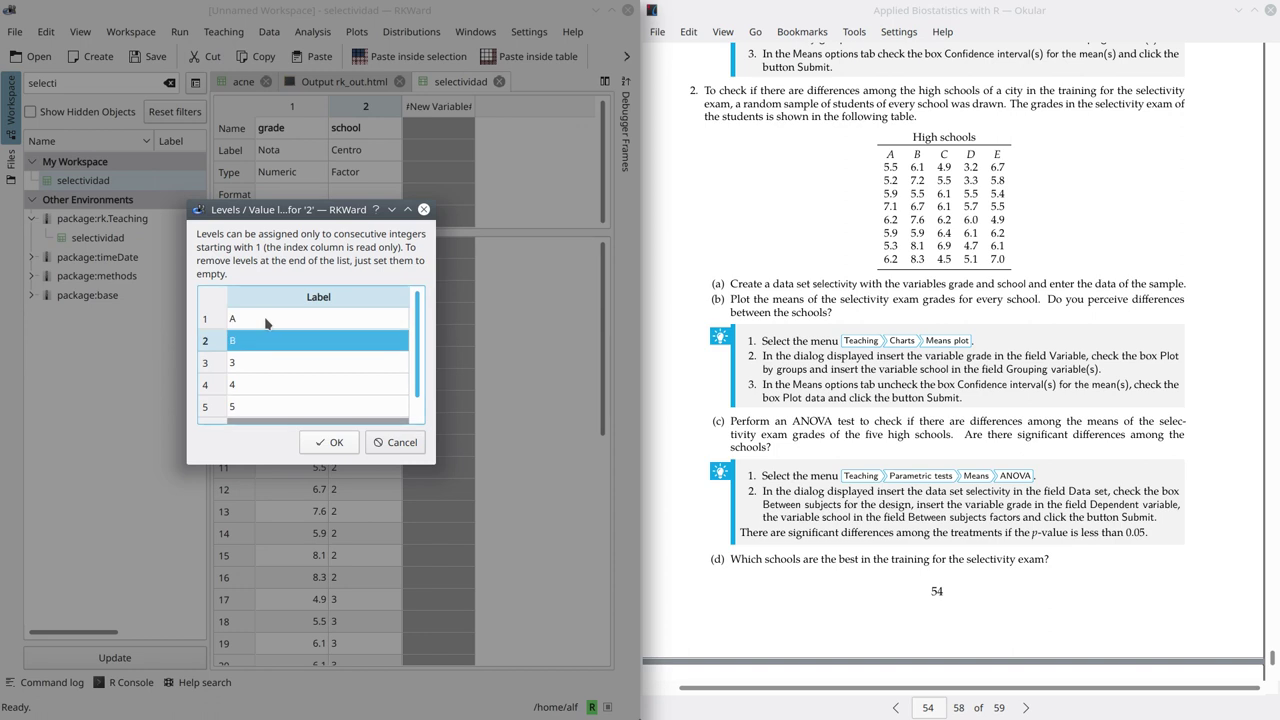
key("Down")
type("C")
key("Return")
key("Down")
type("D")
key("Return")
key("Down")
type("E")
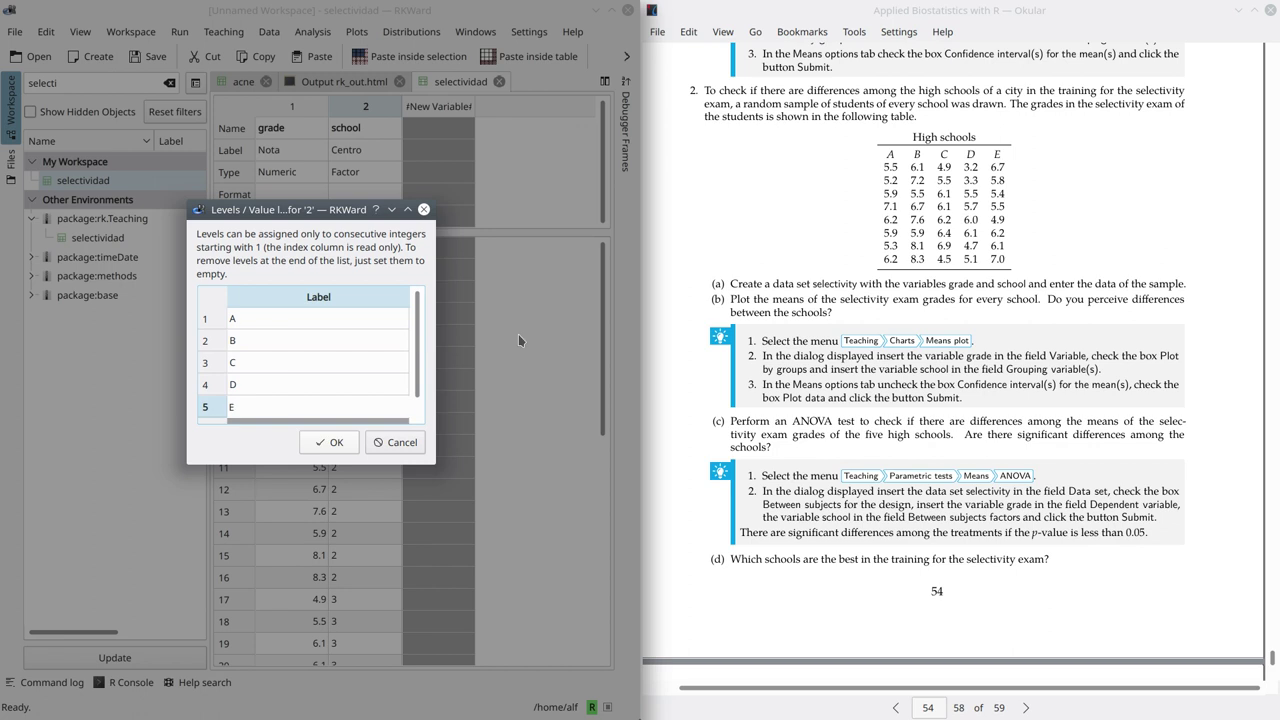
left_click(340, 443)
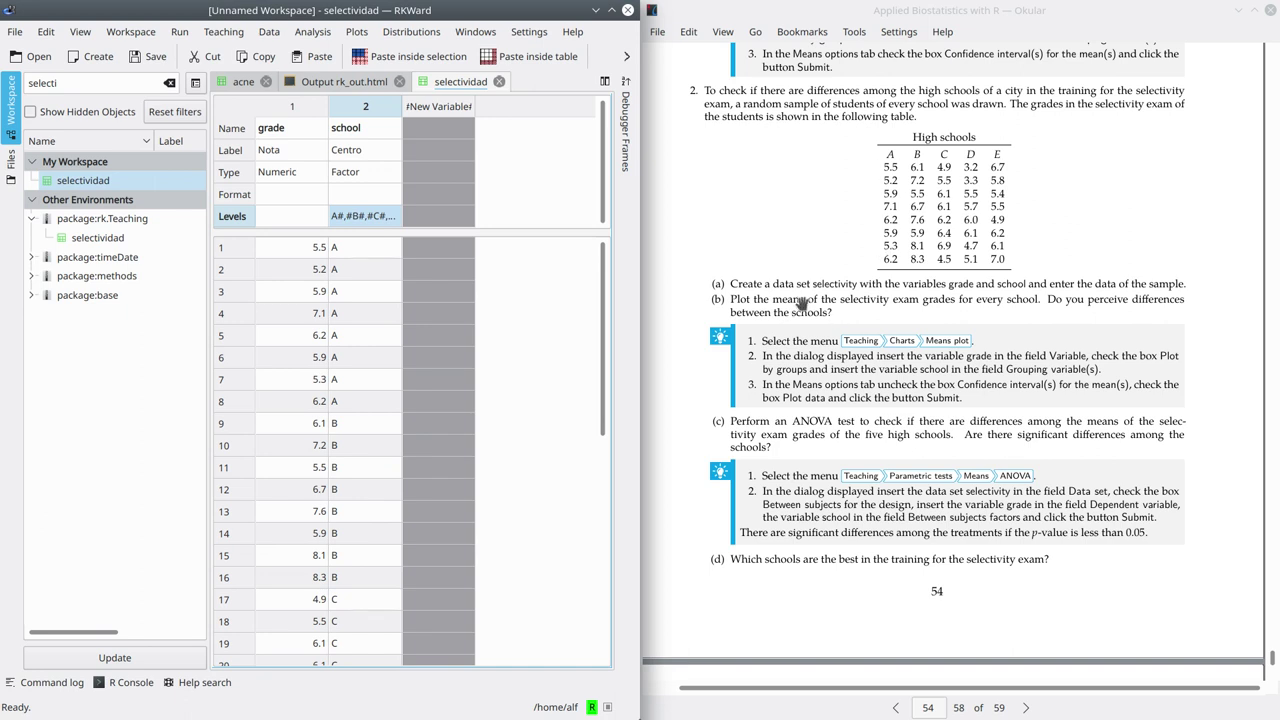
Step: Create a means plot of grade from selectividad, plotted by groups with school as the grouping variable
left_click(223, 31)
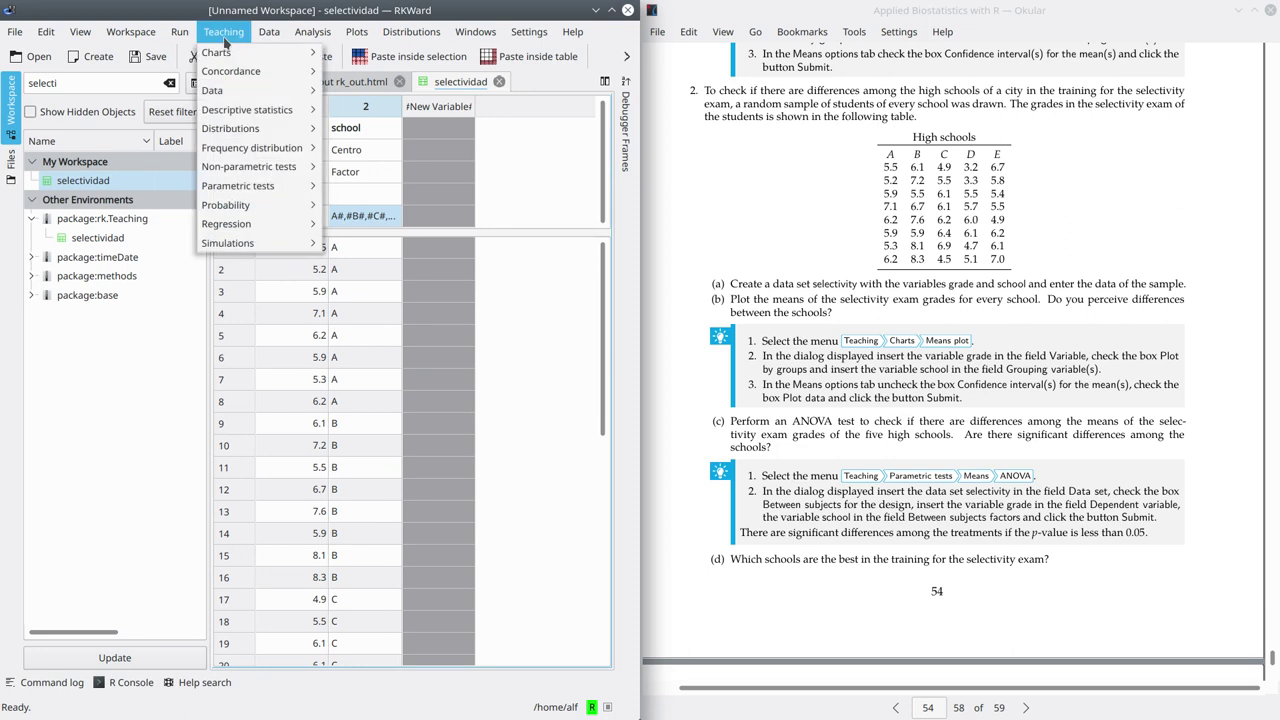
mouse_move(230, 52)
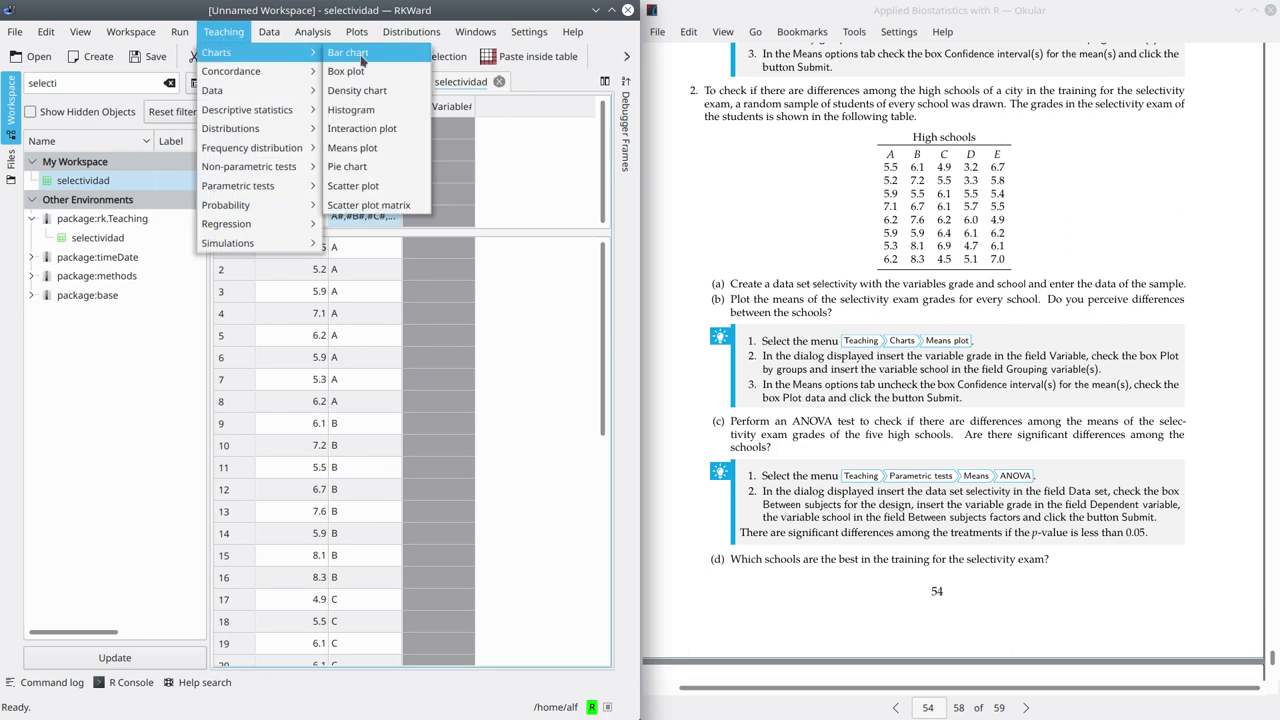
left_click(373, 150)
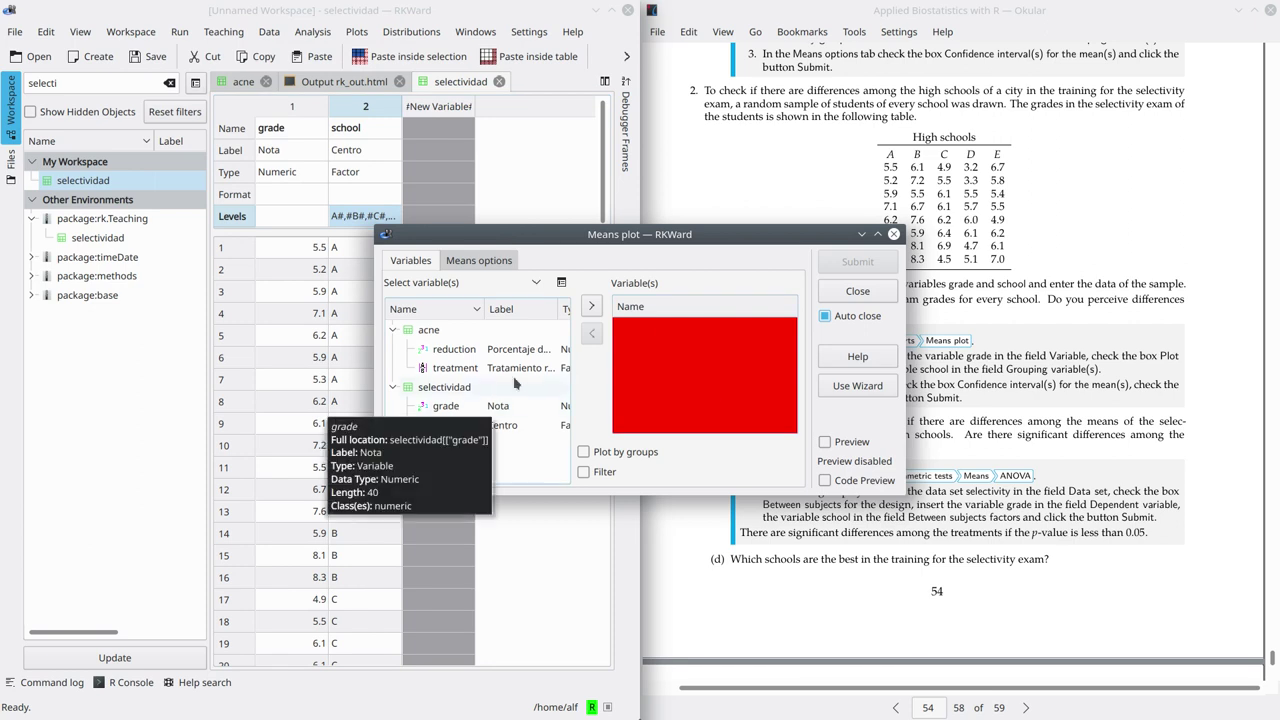
left_click(447, 407)
left_click(590, 306)
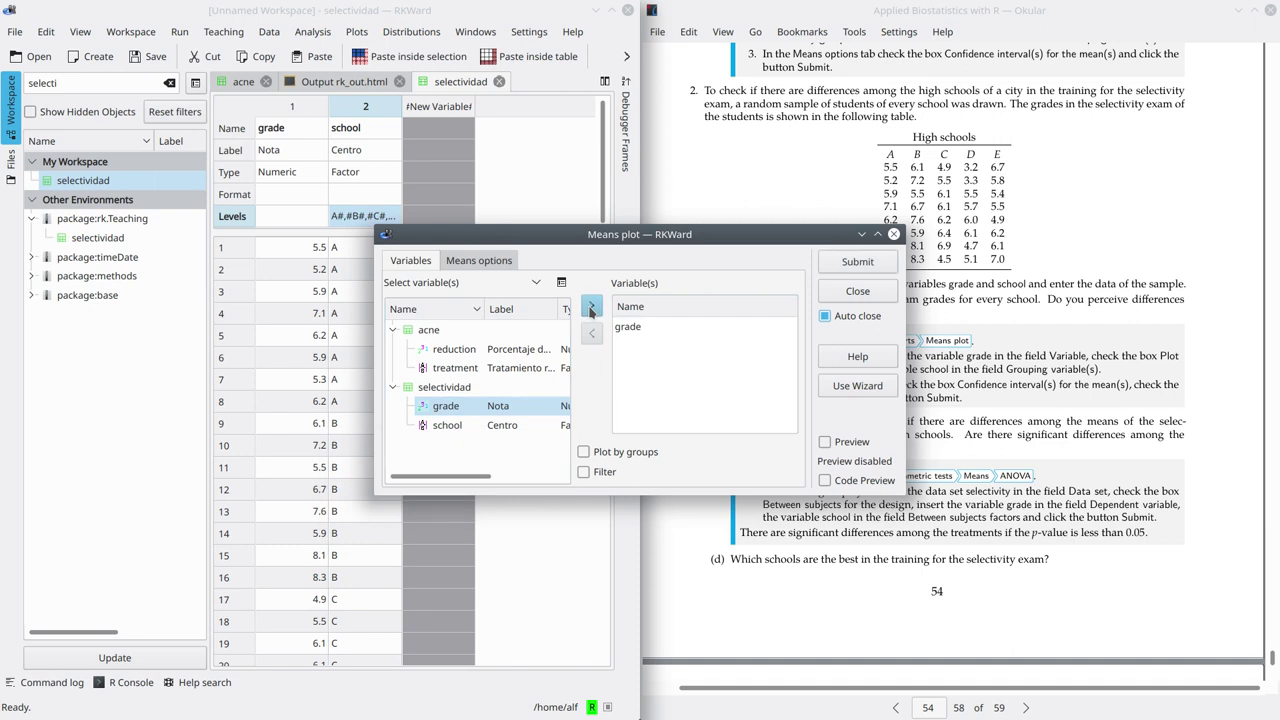
left_click(584, 453)
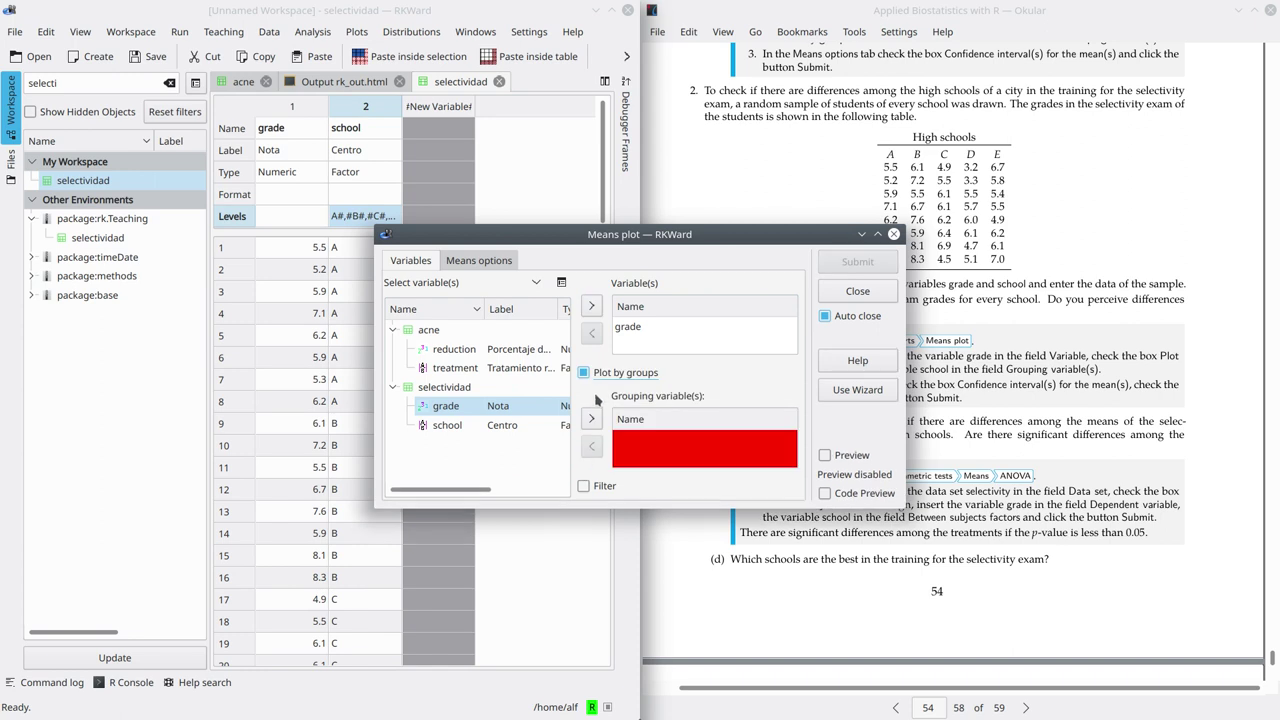
left_click(447, 425)
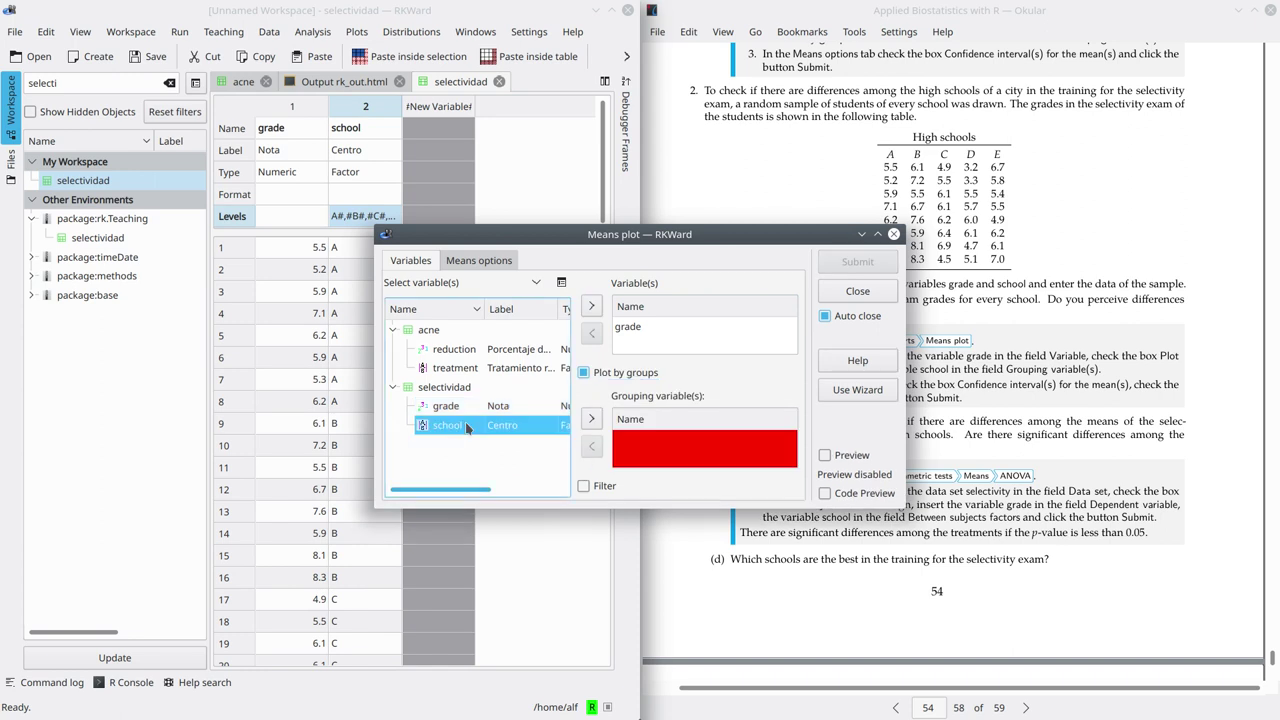
left_click(591, 419)
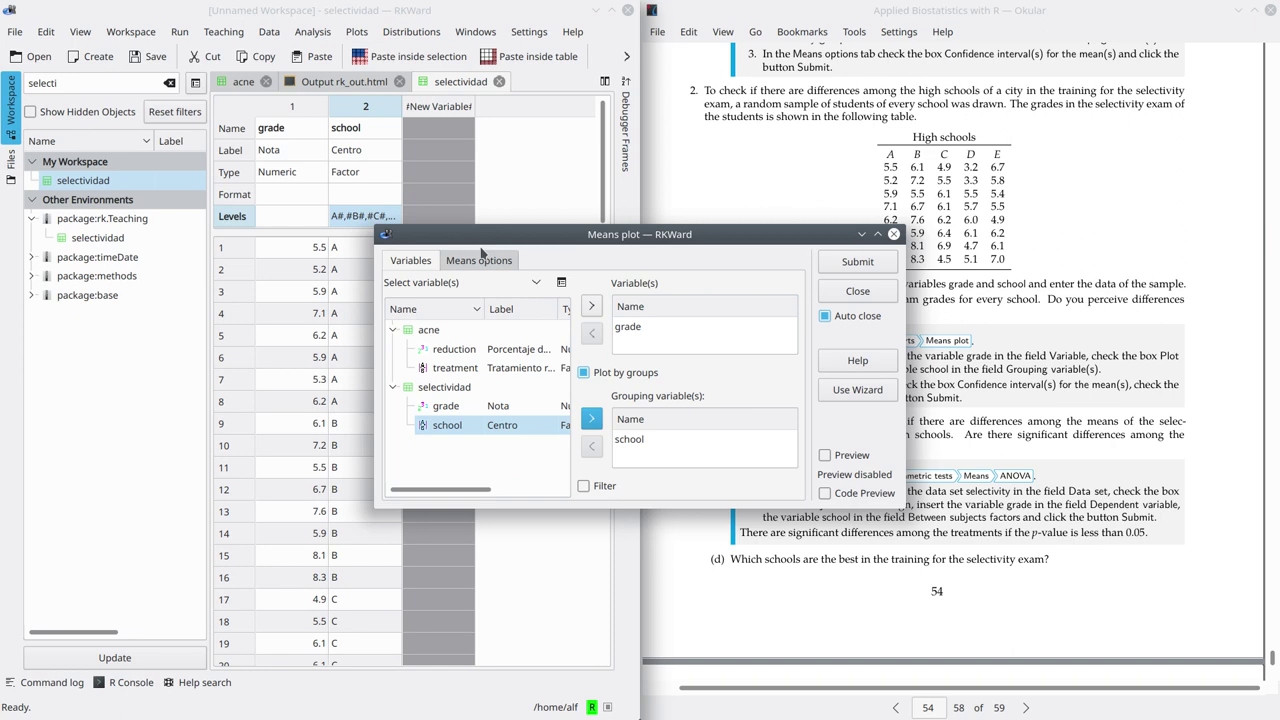
left_click(835, 260)
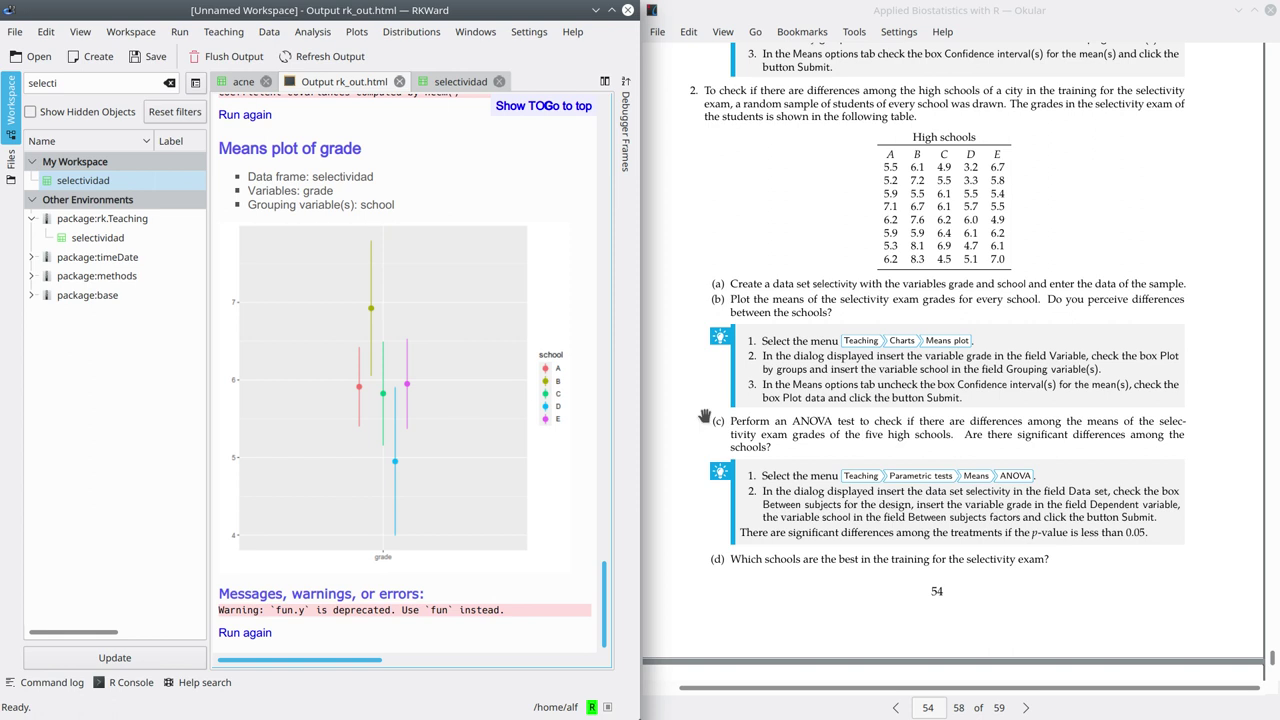
Step: Run a between-subjects ANOVA on selectividad with grade as dependent variable and school as factor, and highlight the p-value for school
scroll(763, 386, "down", 3)
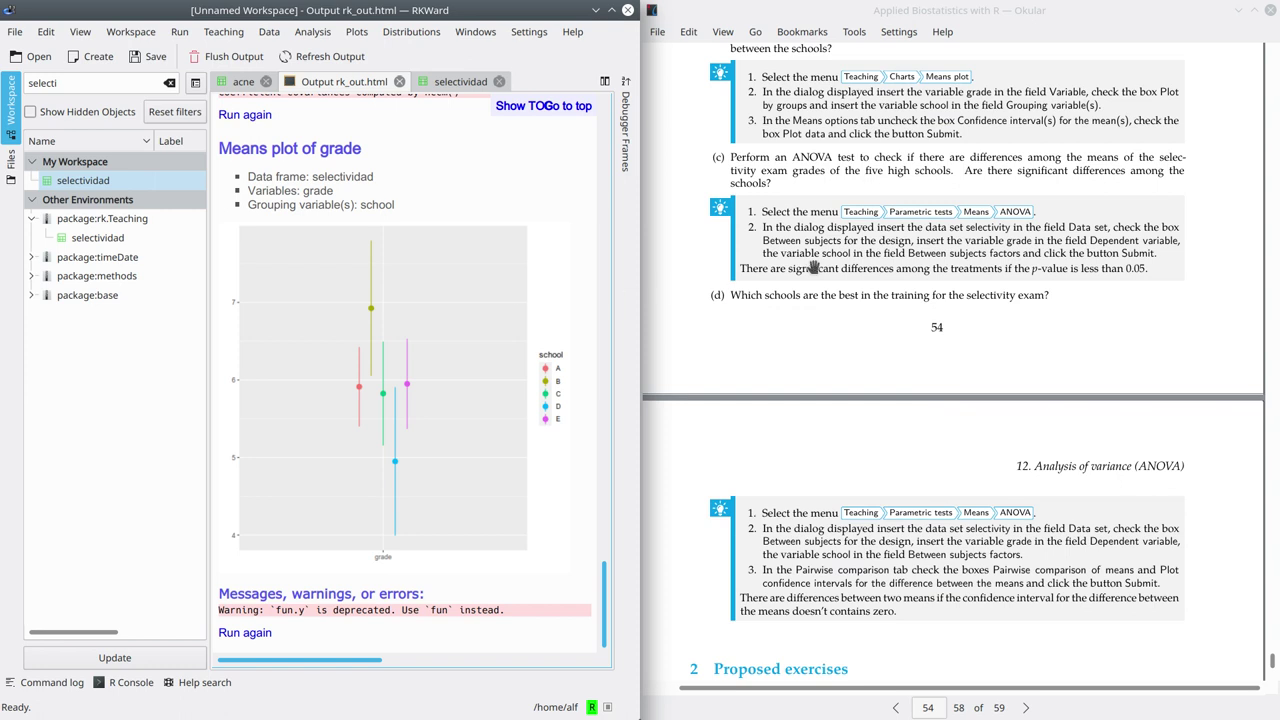
left_click(224, 32)
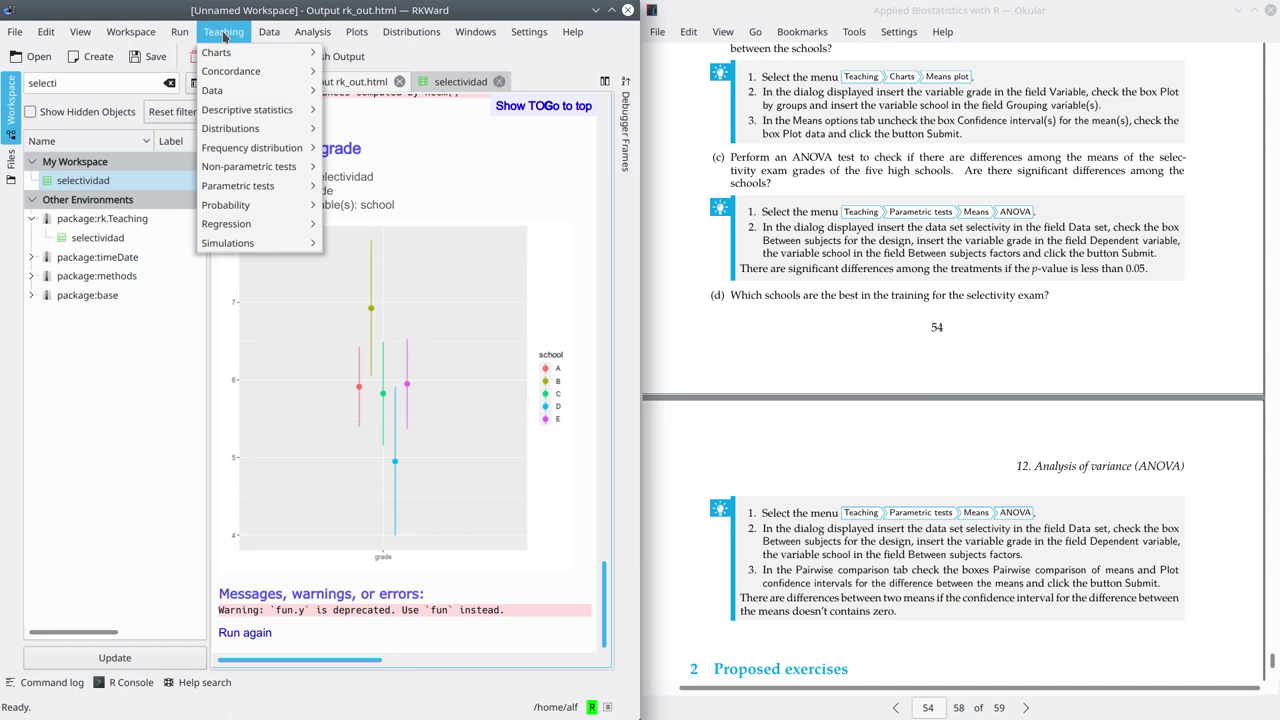
mouse_move(258, 186)
mouse_move(348, 186)
left_click(446, 190)
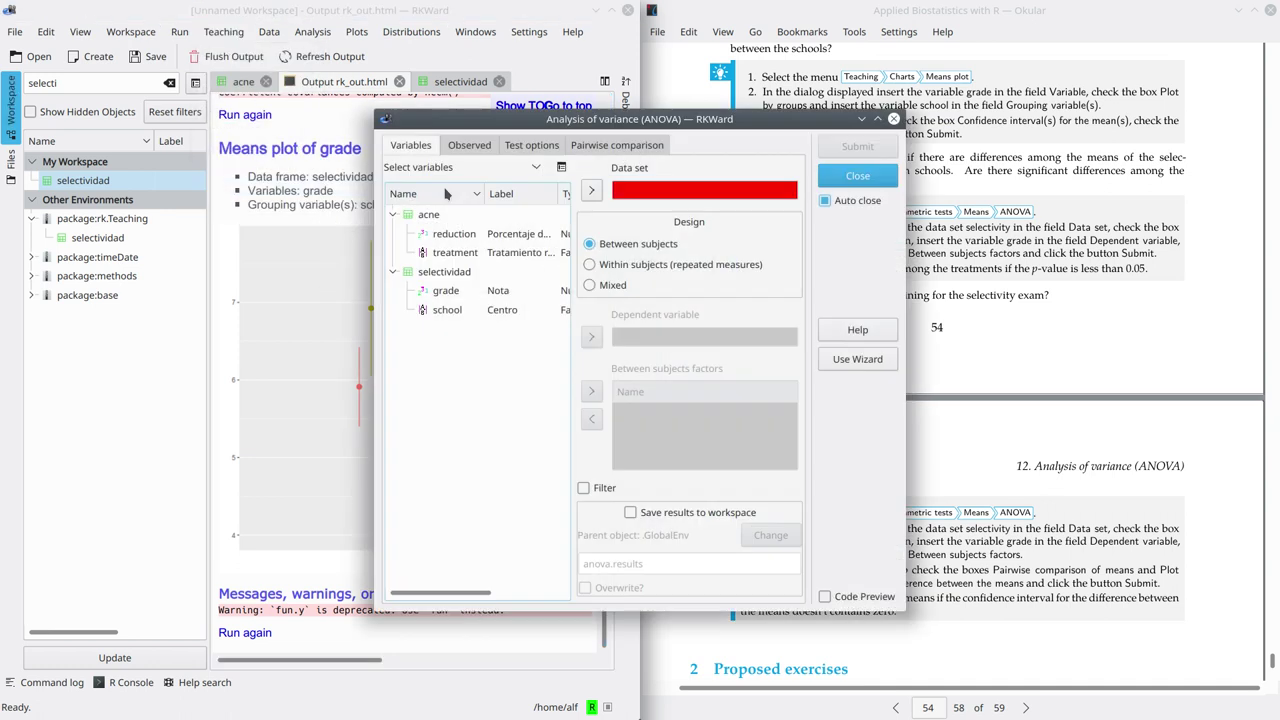
left_click(444, 271)
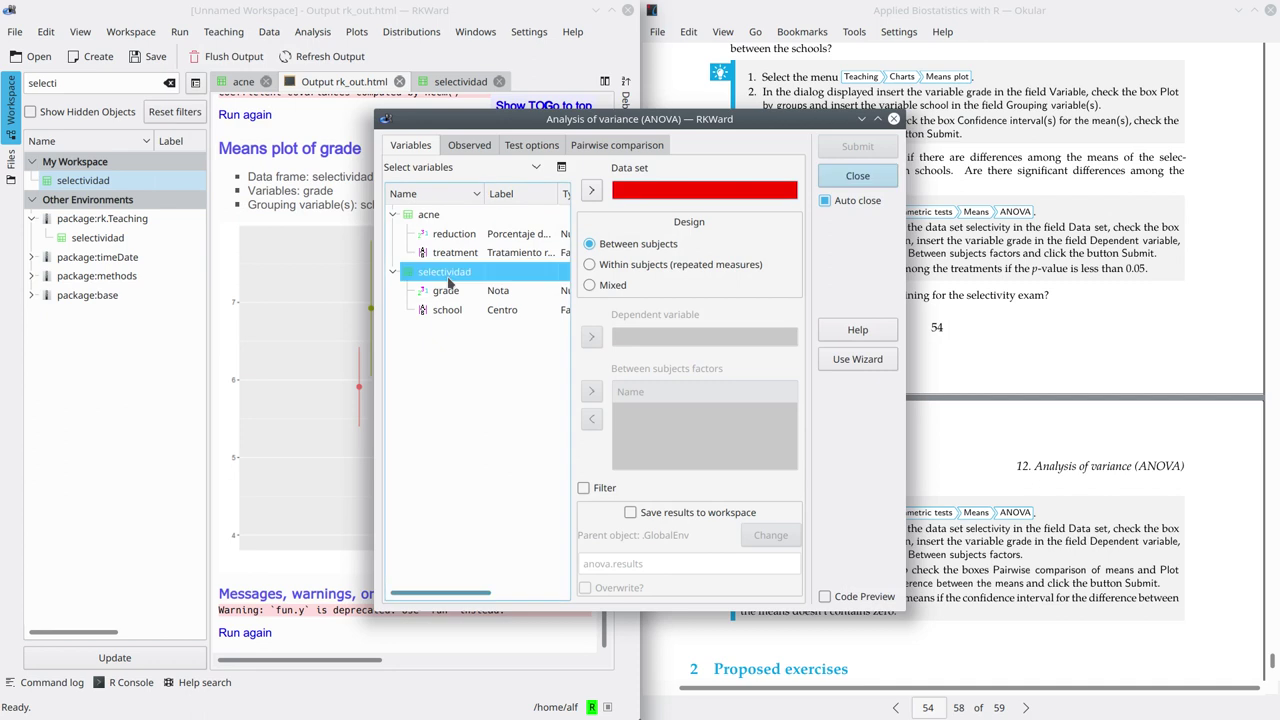
left_click(591, 190)
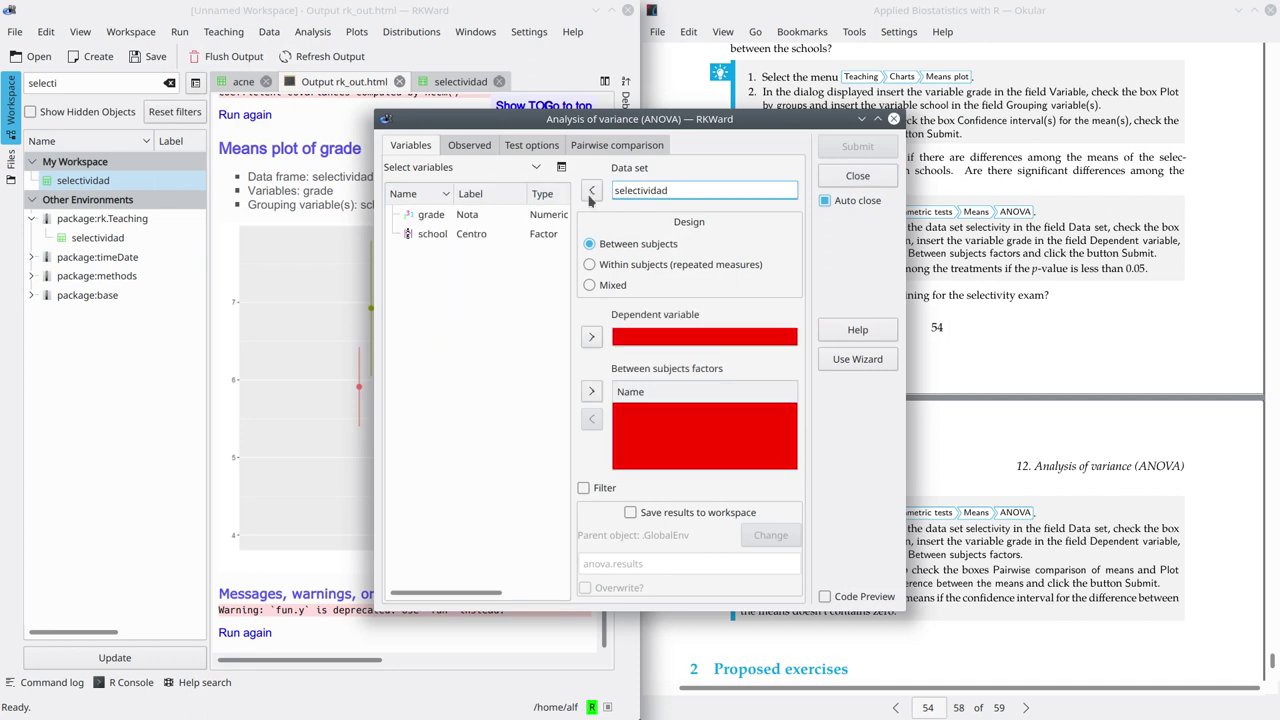
left_click(433, 216)
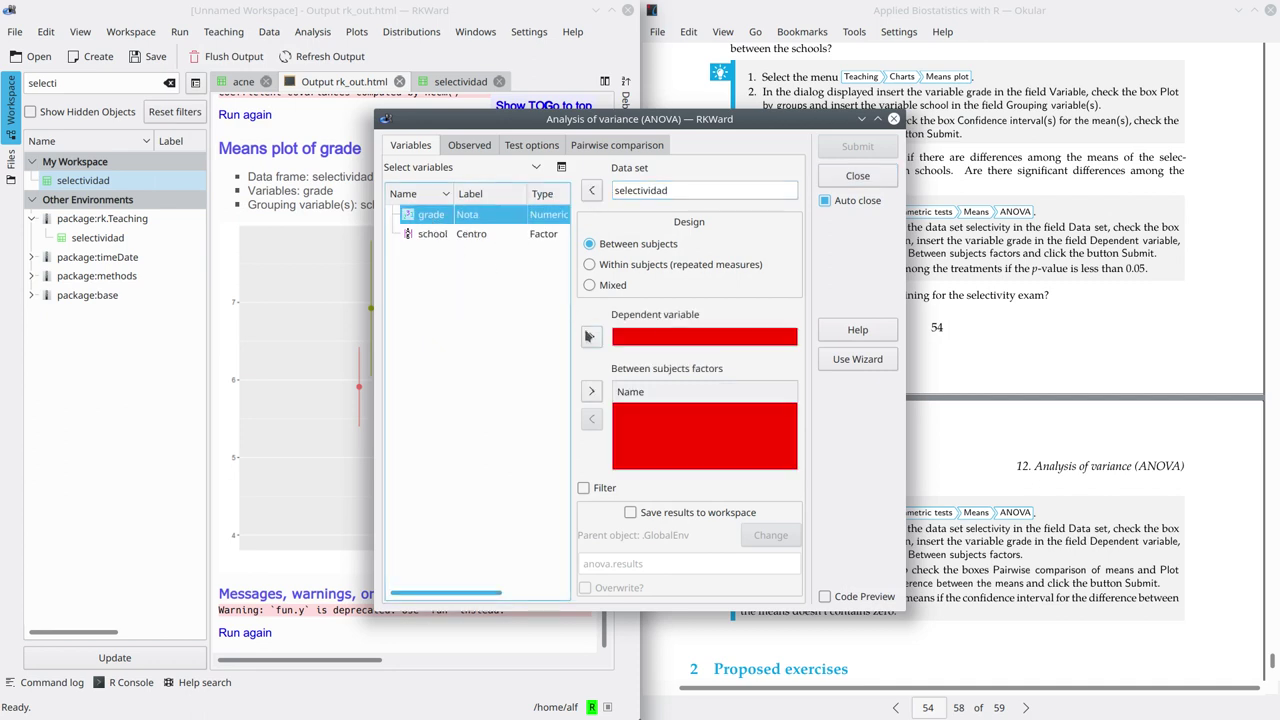
left_click(589, 337)
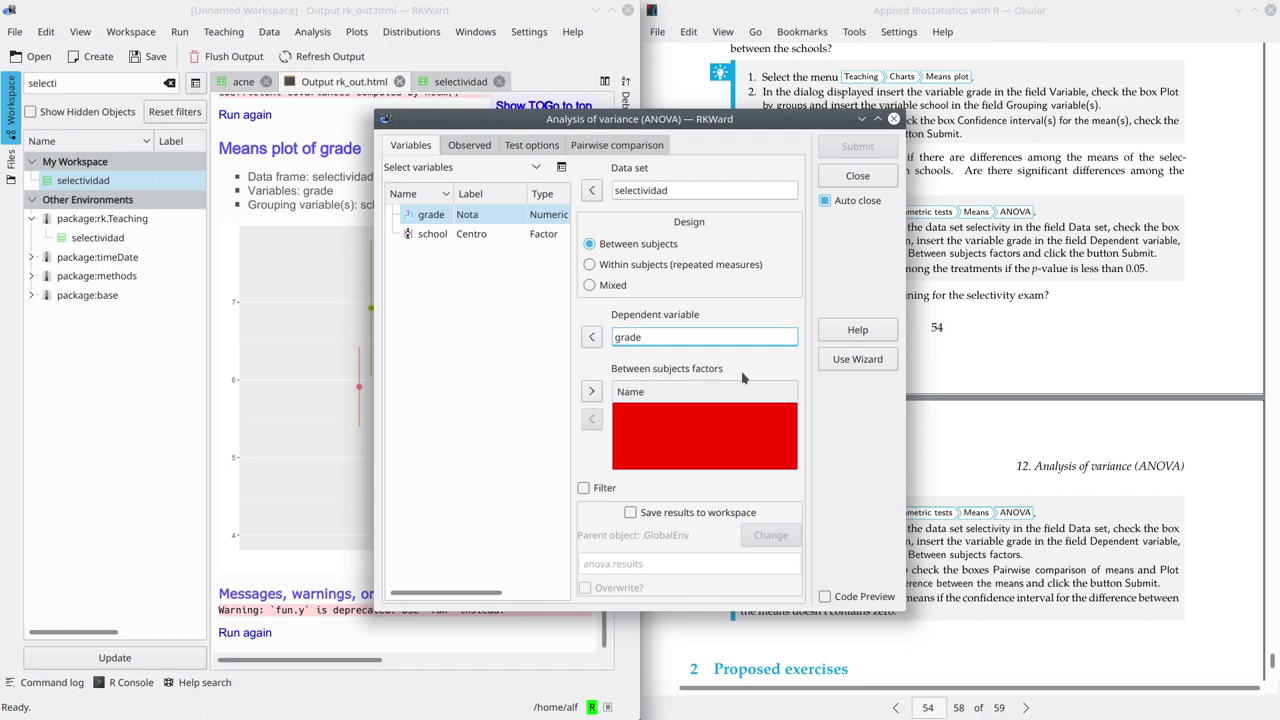
left_click(435, 236)
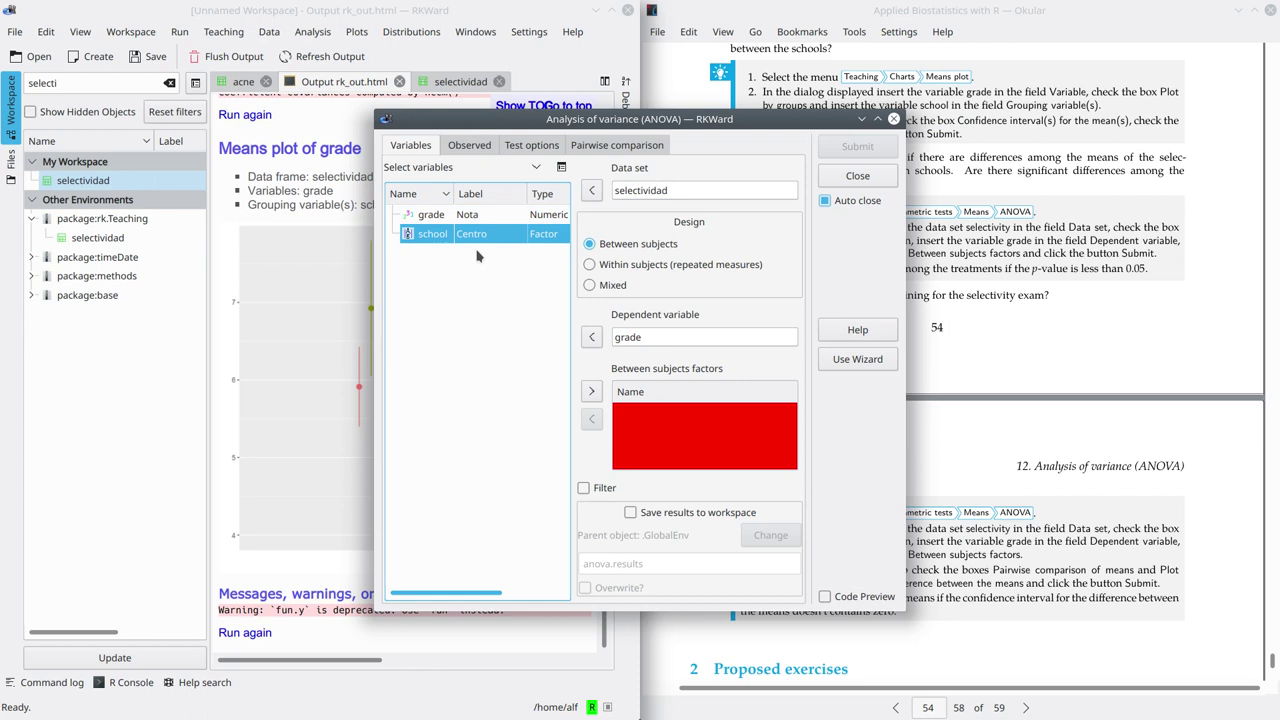
left_click(591, 391)
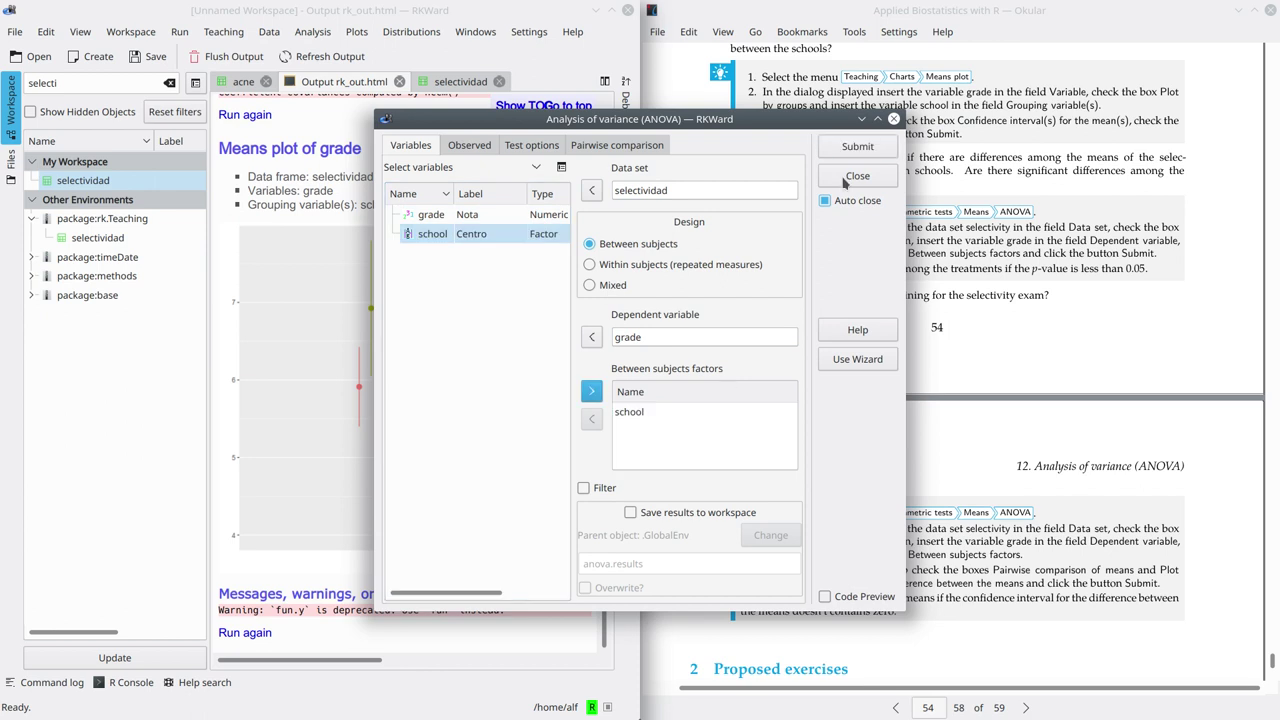
left_click(872, 145)
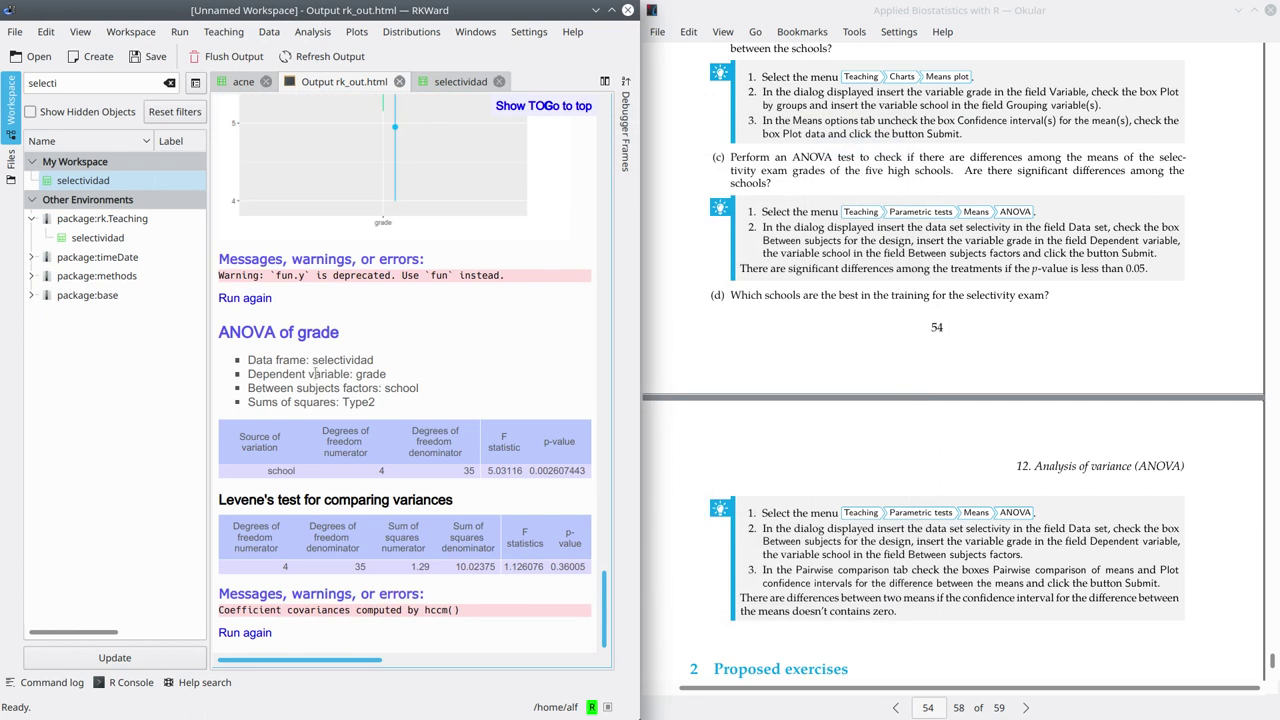
left_click_drag(529, 471, 586, 470)
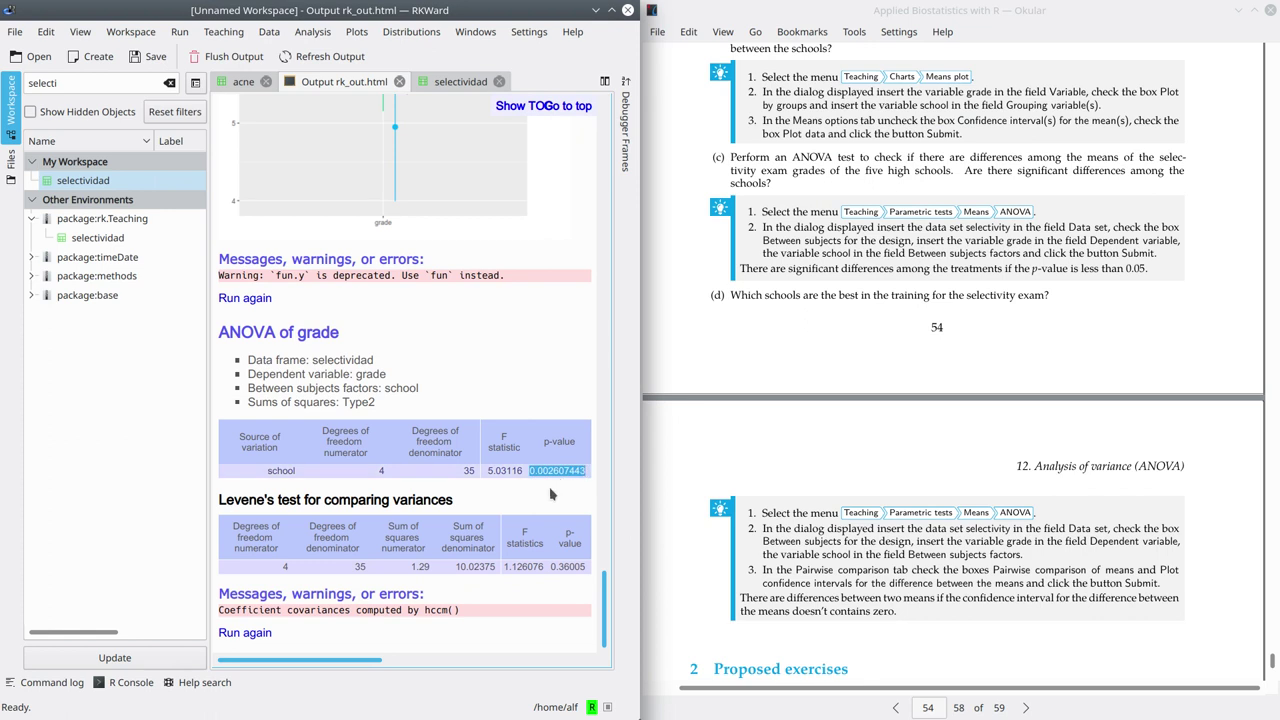